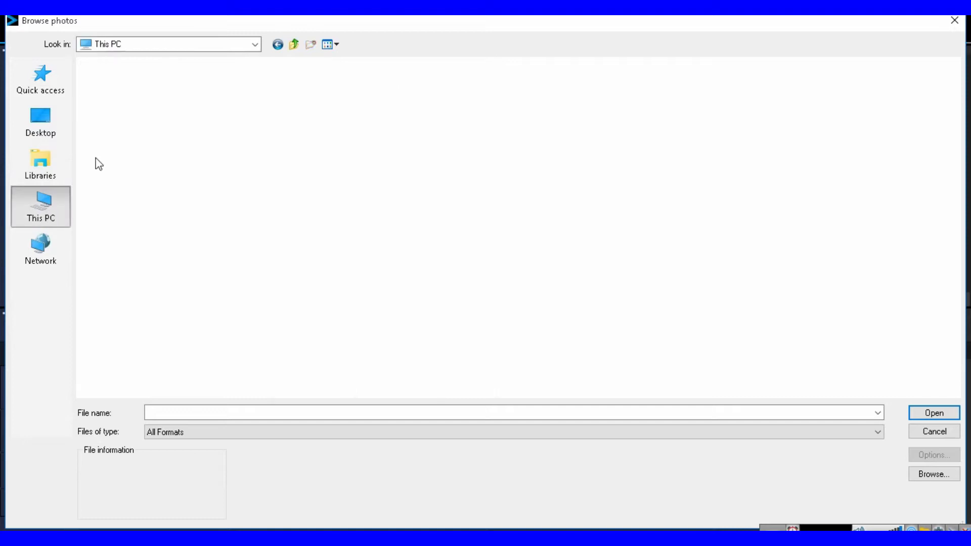
# Step: Look through the "dow university covid immunuglobin" folder in the desktop's "bacukup files and folders" and its New folder for a banner image
pyautogui.click(59, 125)
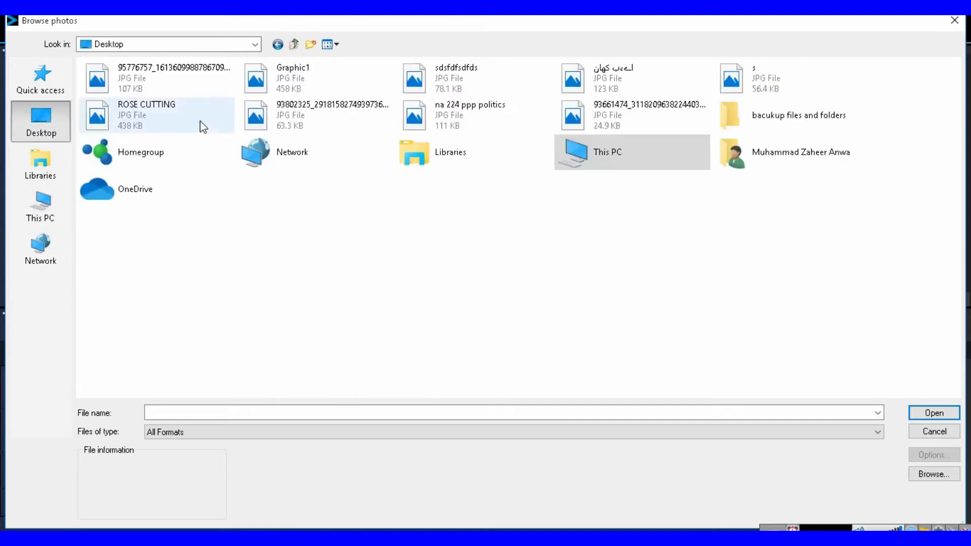
pyautogui.doubleClick(759, 127)
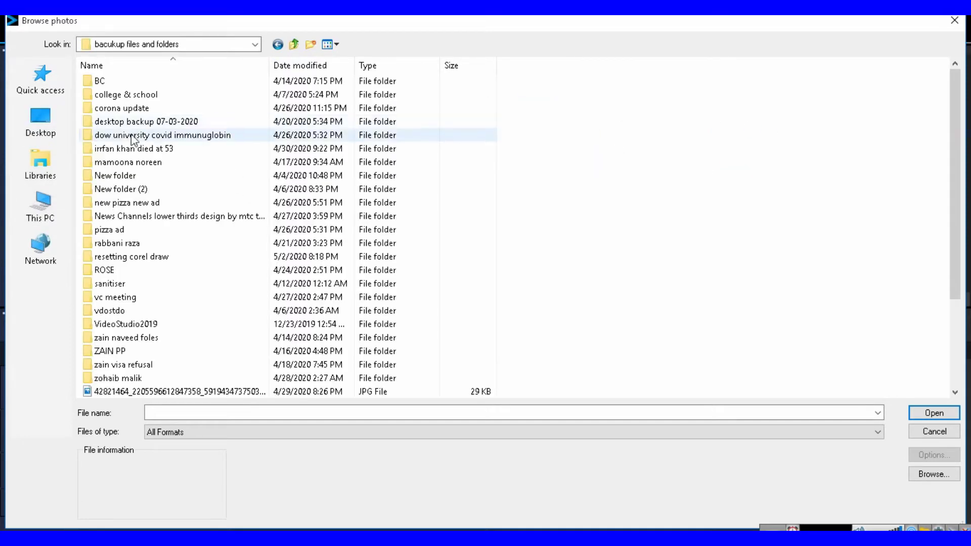
pyautogui.doubleClick(127, 136)
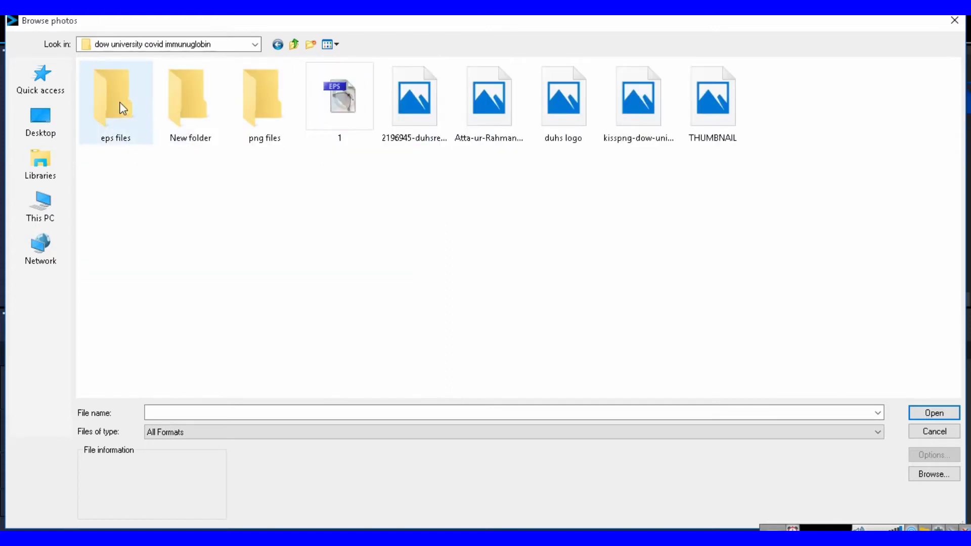
pyautogui.doubleClick(182, 116)
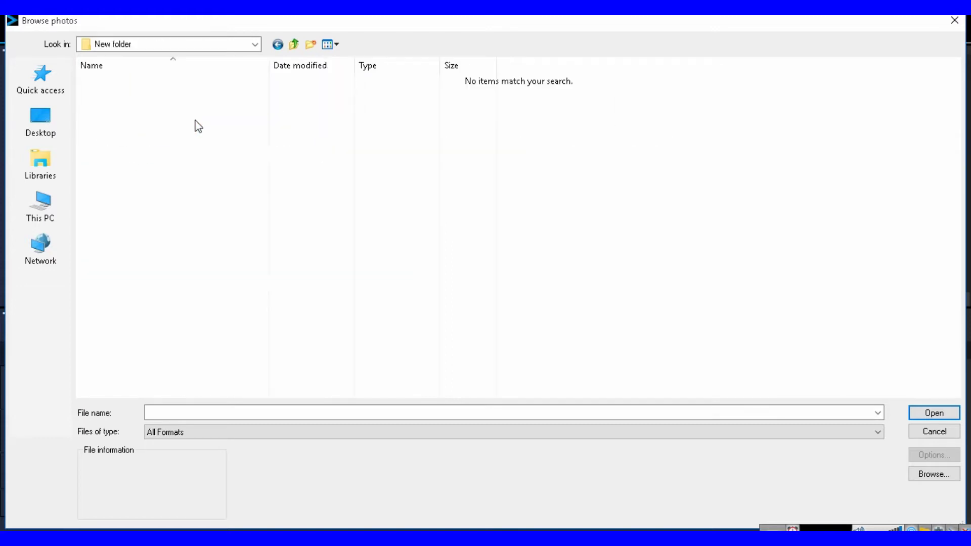
pyautogui.click(294, 44)
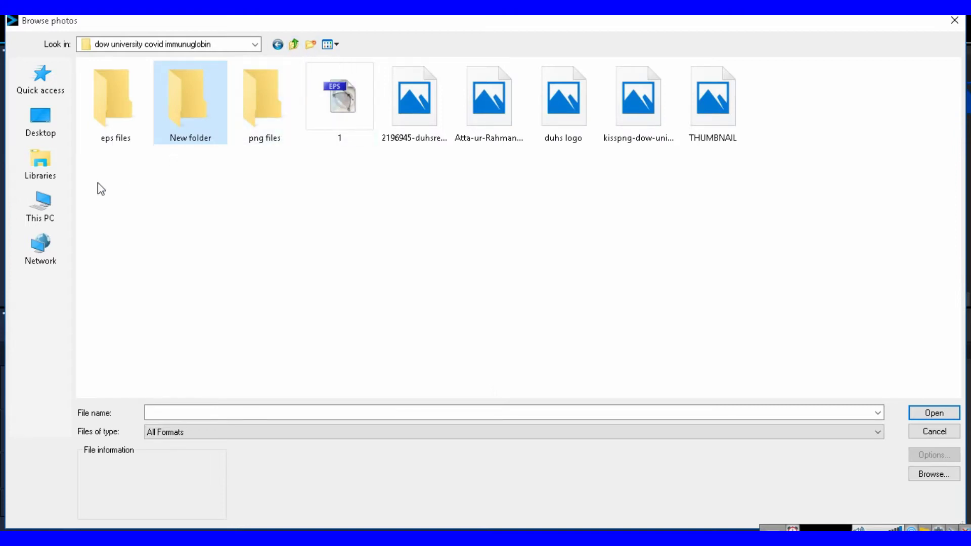
pyautogui.click(43, 204)
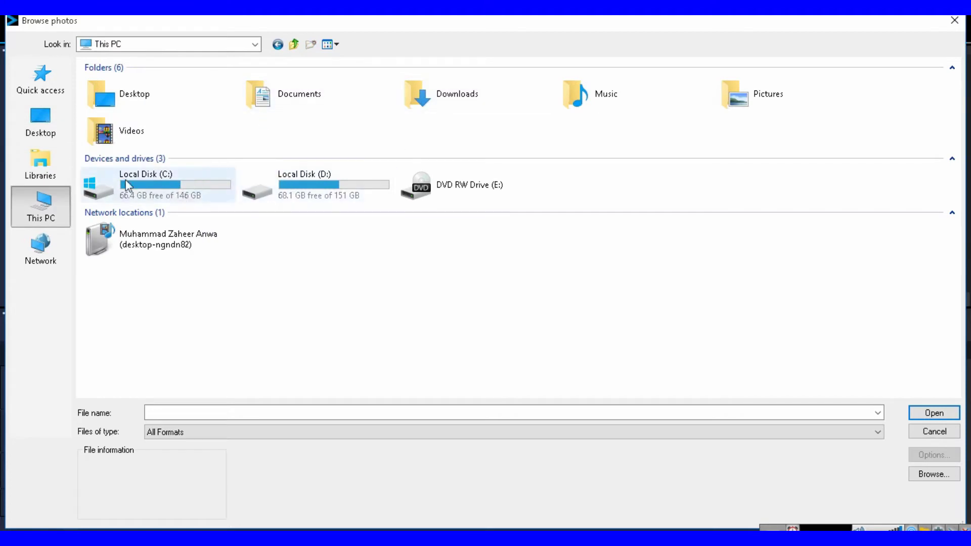
# Step: Preview the PNG images in the "new pizza new ad" folder inside "bacukup files and folders" on the desktop
pyautogui.click(40, 124)
pyautogui.doubleClick(778, 103)
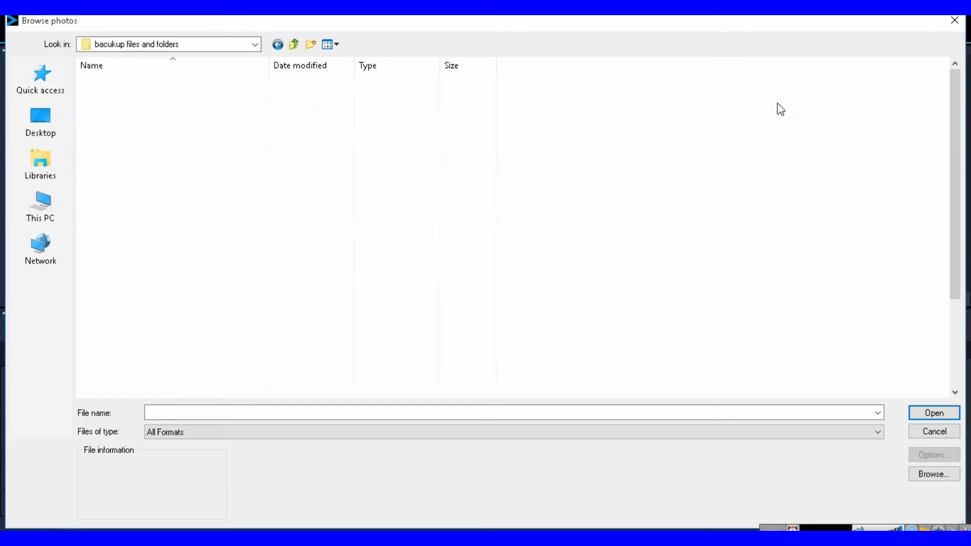
pyautogui.doubleClick(131, 203)
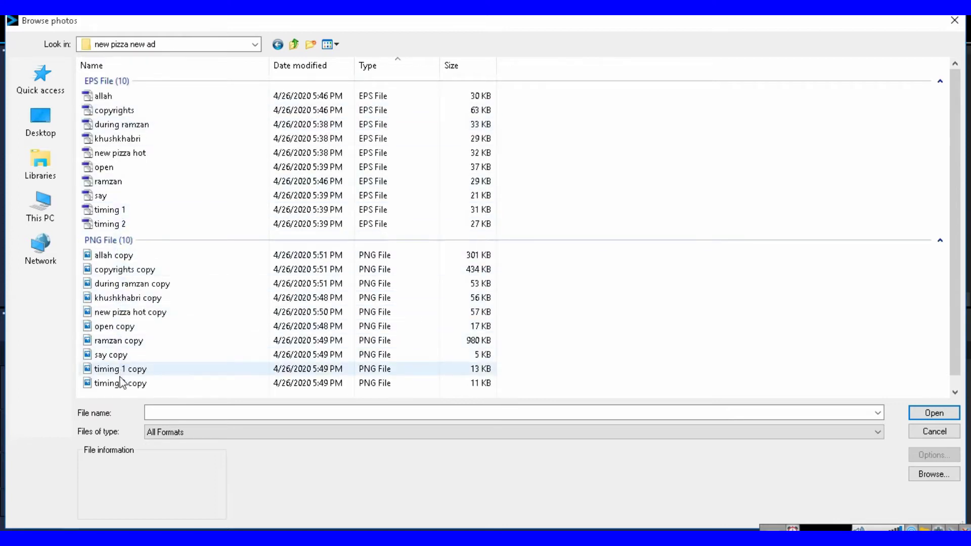
pyautogui.click(130, 316)
pyautogui.scroll(-1, 103, 314)
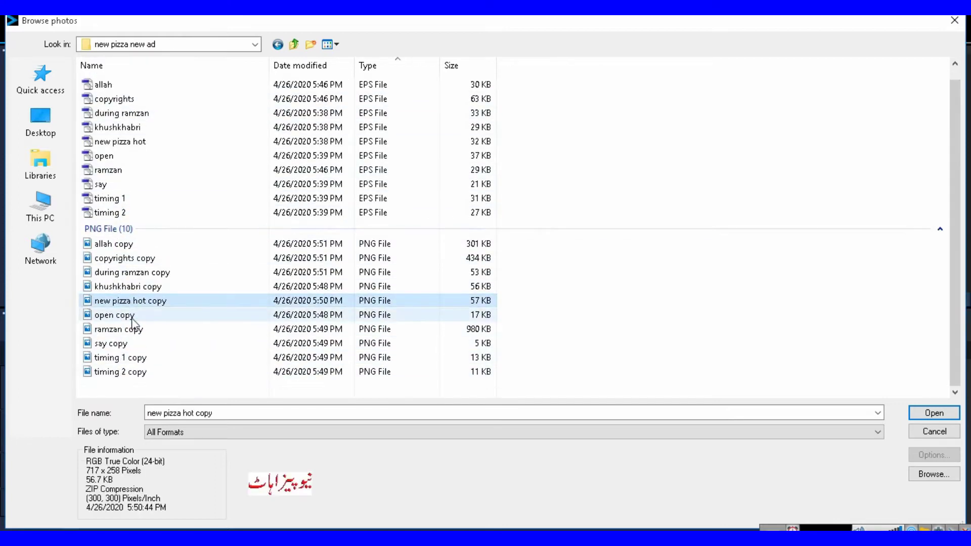
pyautogui.click(121, 357)
pyautogui.click(123, 372)
pyautogui.click(131, 315)
pyautogui.click(133, 272)
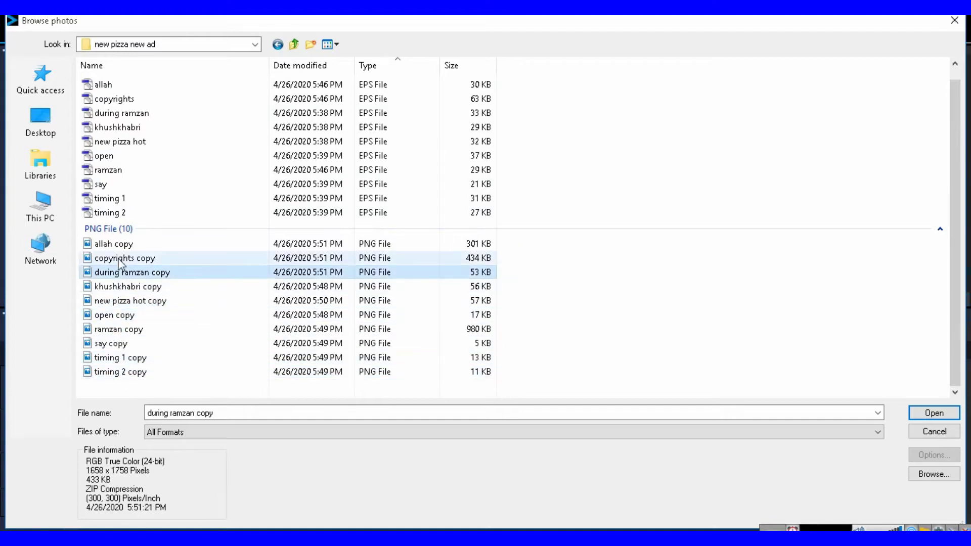
pyautogui.click(124, 258)
# Step: Import the NEWS PATTI copy PNG from the vdostdo folder in the desktop's "bacukup files and folders" into the media library
pyautogui.click(47, 128)
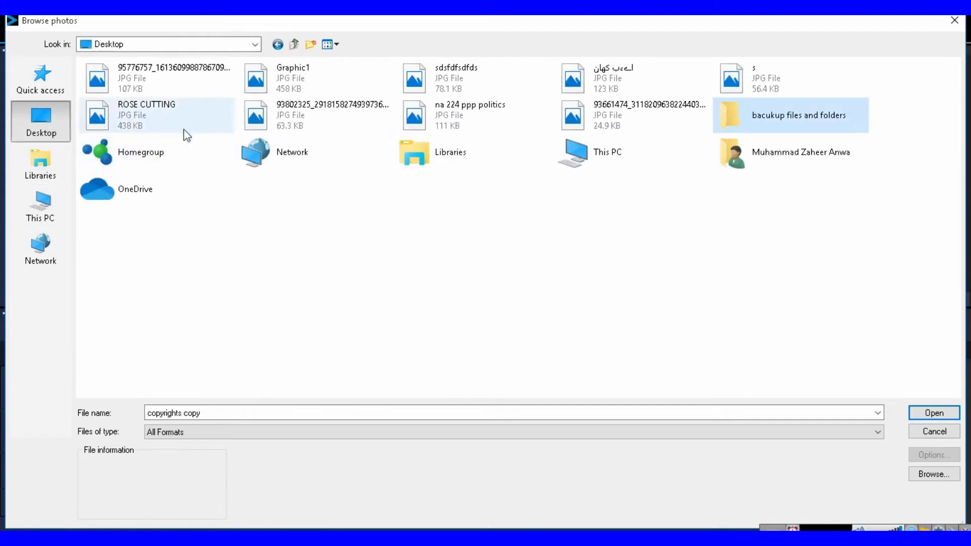
pyautogui.doubleClick(713, 138)
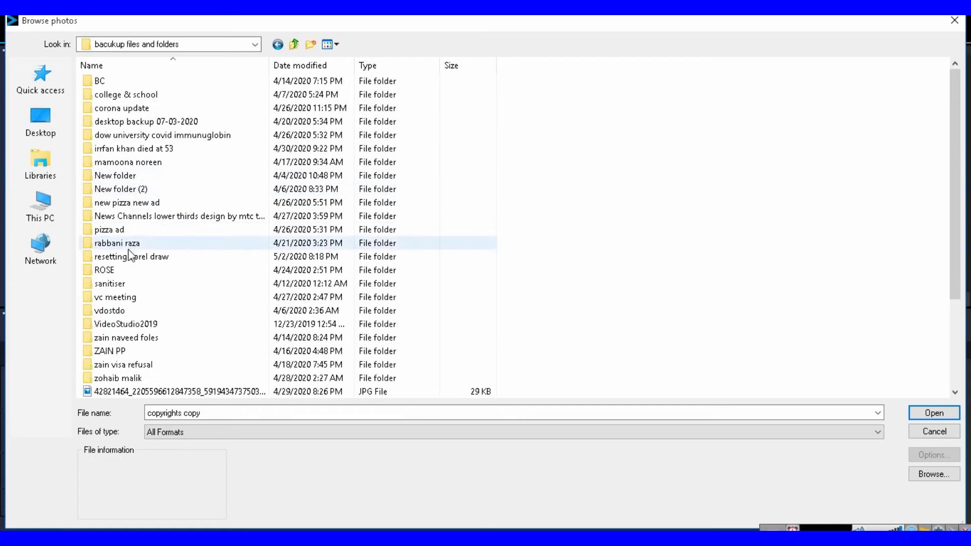
pyautogui.doubleClick(126, 258)
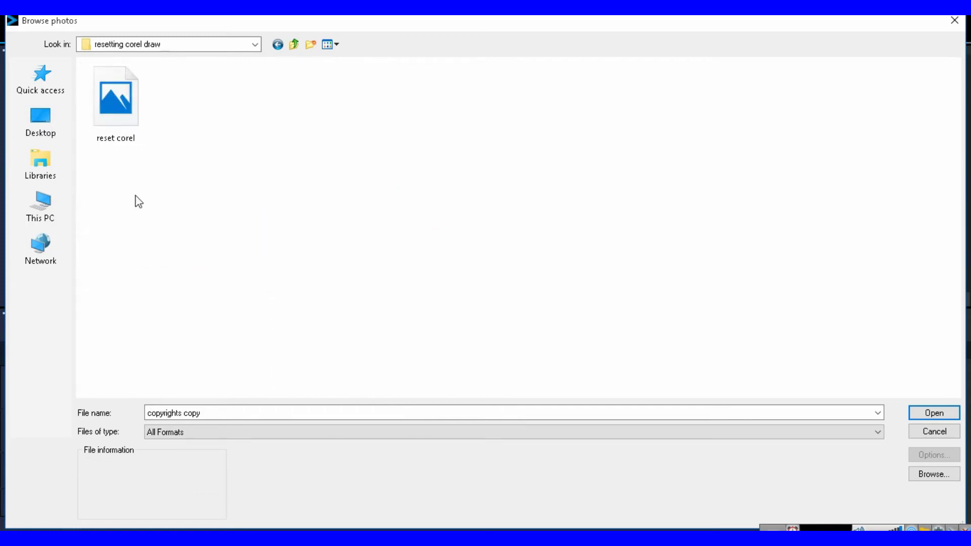
pyautogui.click(294, 45)
pyautogui.doubleClick(120, 313)
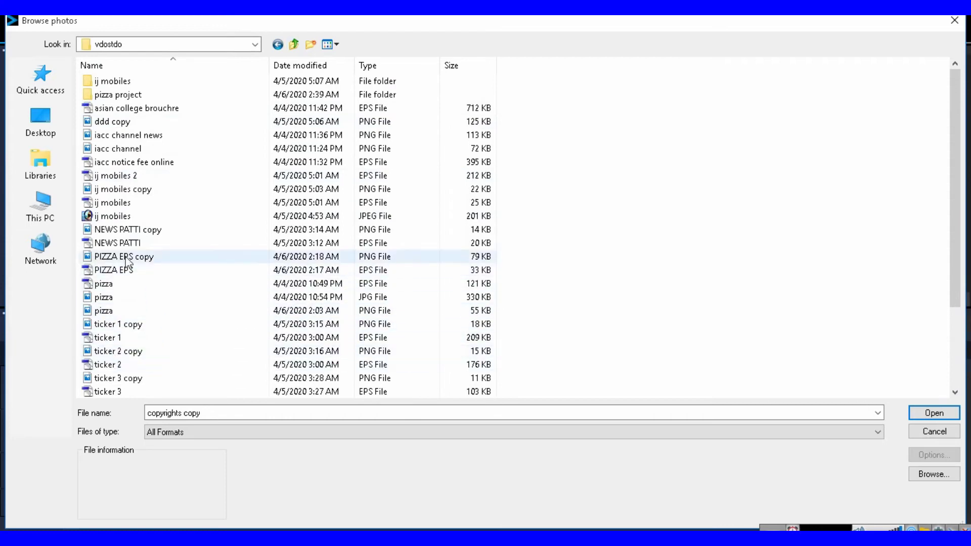
pyautogui.click(137, 230)
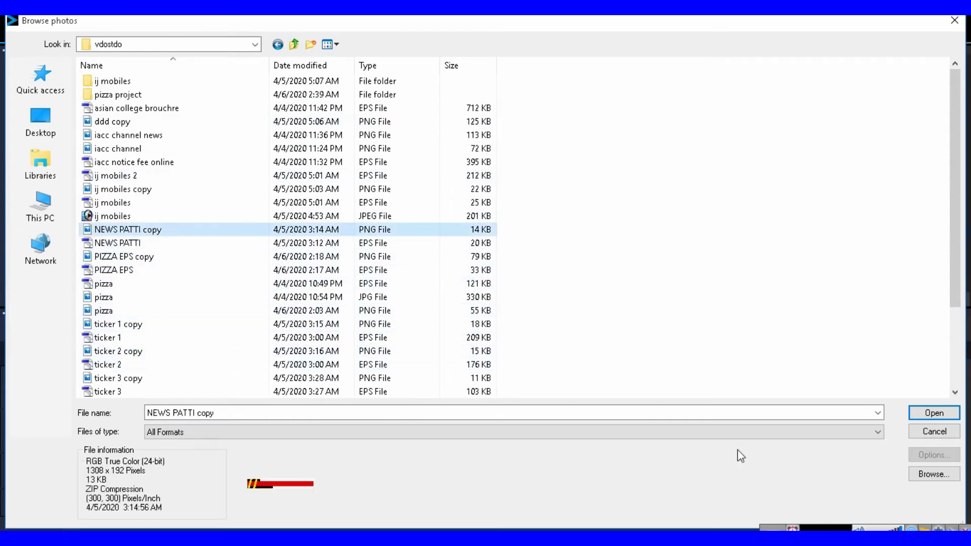
pyautogui.click(934, 414)
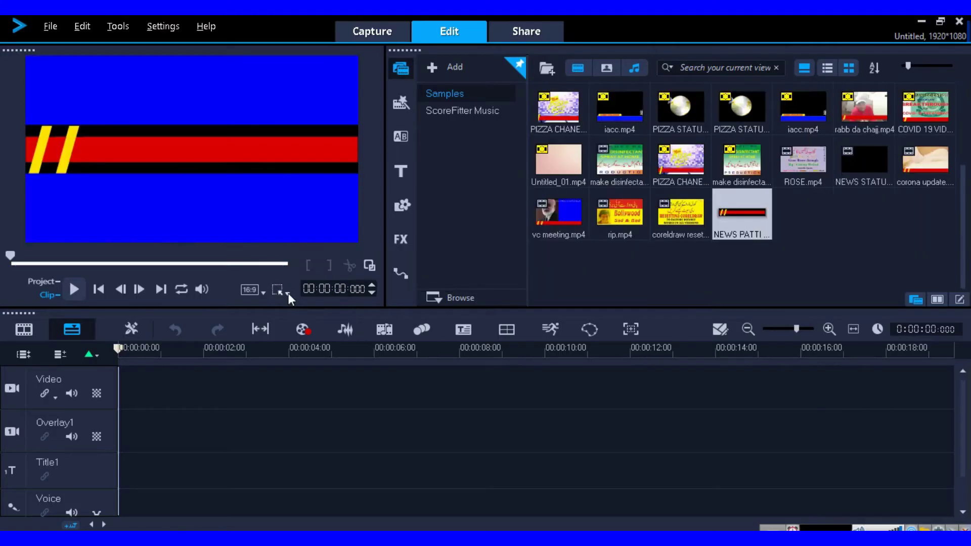
# Step: Insert the NEWS PATTI copy image from the library into the Video track at the start of the timeline
pyautogui.click(201, 386)
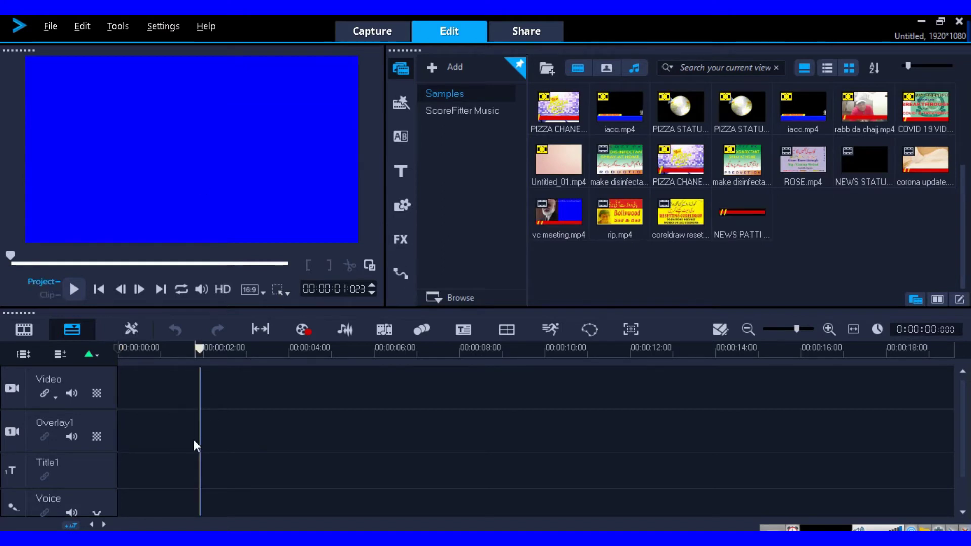
pyautogui.moveTo(202, 351); pyautogui.dragTo(99, 347)
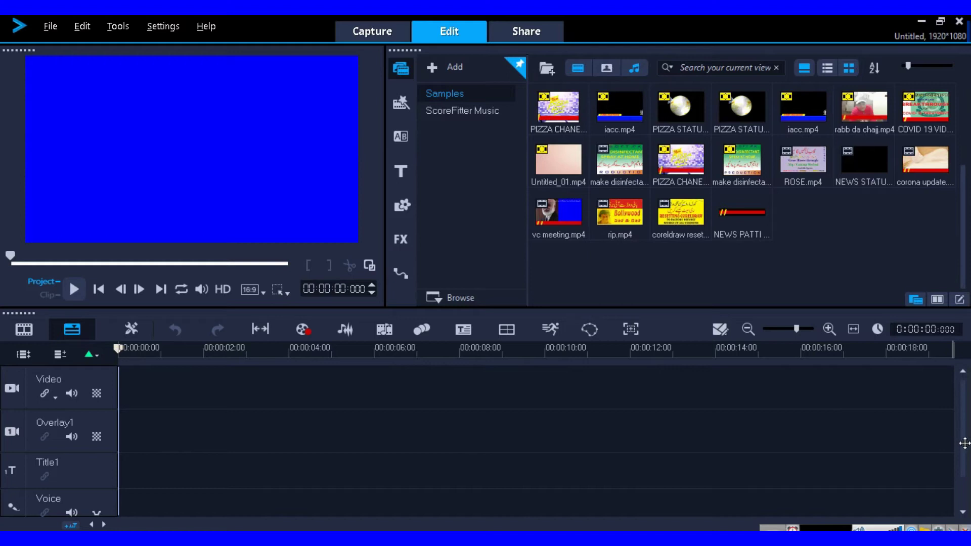
pyautogui.scroll(-1, 964, 439)
pyautogui.rightClick(751, 218)
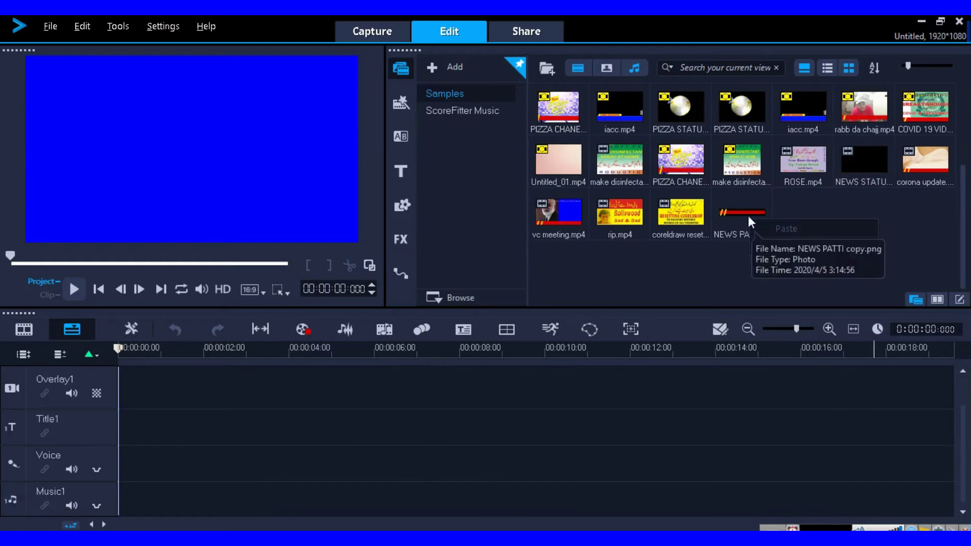
pyautogui.click(751, 217)
pyautogui.rightClick(798, 222)
pyautogui.moveTo(843, 252)
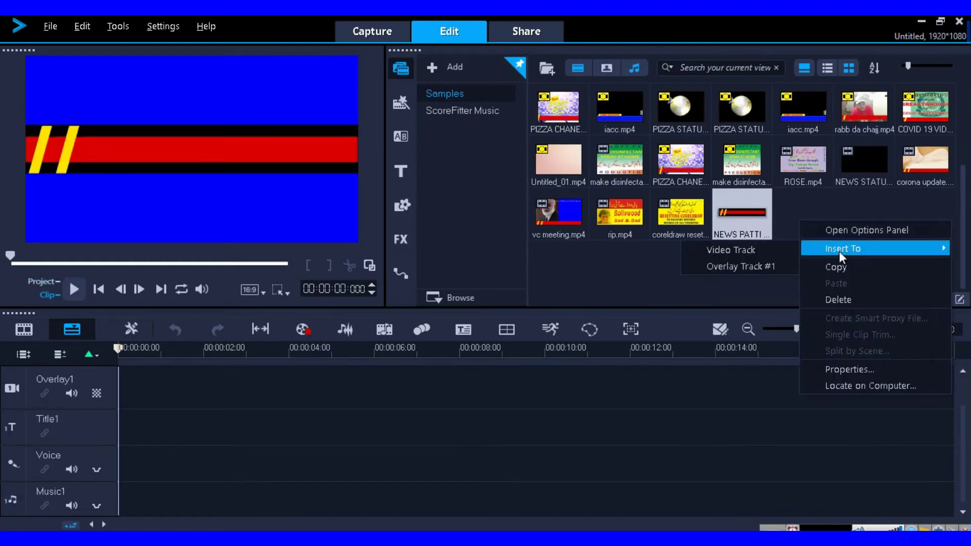
pyautogui.click(758, 256)
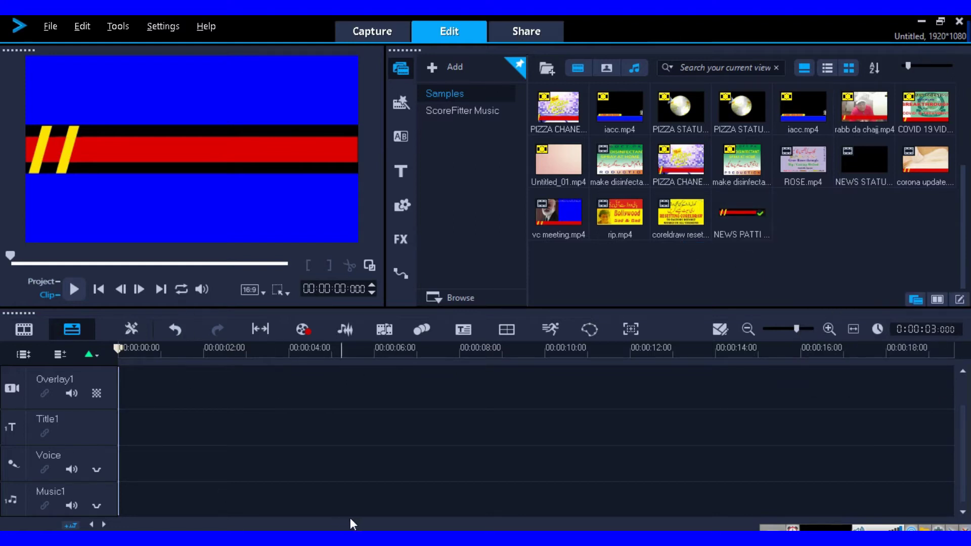
pyautogui.scroll(1, 797, 394)
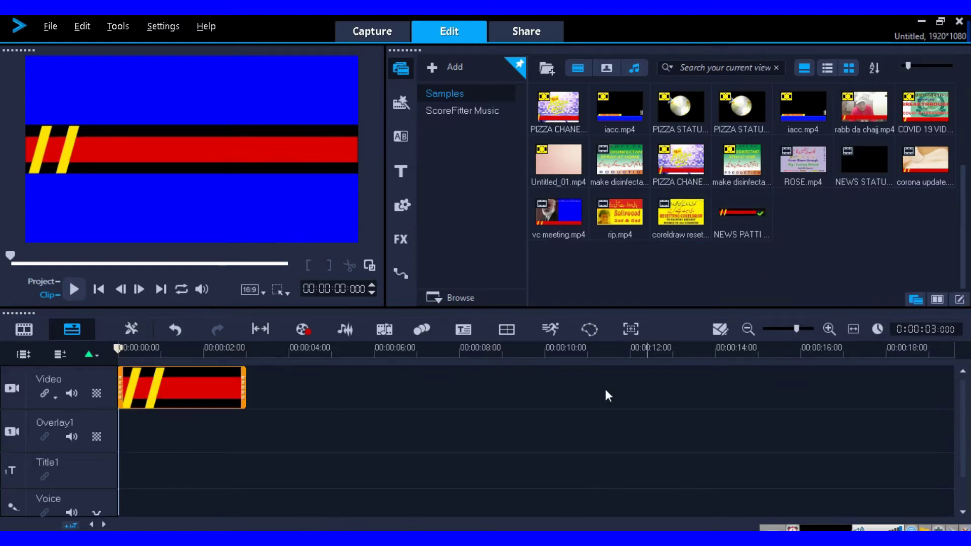
# Step: Move the NEWS PATTI clip to the Overlay1 track and enlarge the banner to full frame width along the preview frame's bottom edge
pyautogui.doubleClick(235, 382)
pyautogui.moveTo(224, 386); pyautogui.dragTo(180, 426)
pyautogui.moveTo(166, 154); pyautogui.dragTo(186, 203)
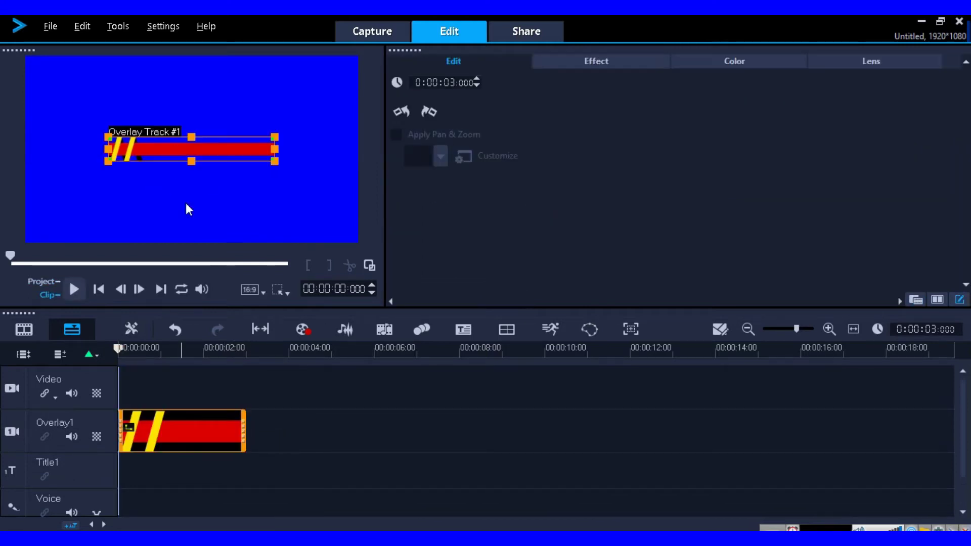
pyautogui.moveTo(211, 156); pyautogui.dragTo(129, 230)
pyautogui.moveTo(194, 215); pyautogui.dragTo(358, 193)
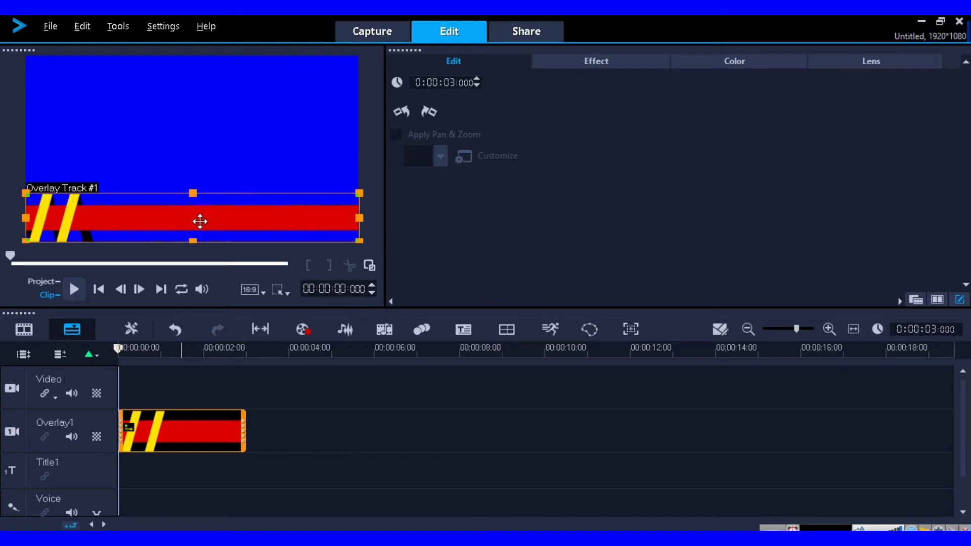
# Step: Crop the NEWS PATTI overlay at its top and bottom edges so only the red band with yellow stripes is kept
pyautogui.rightClick(190, 434)
pyautogui.click(241, 206)
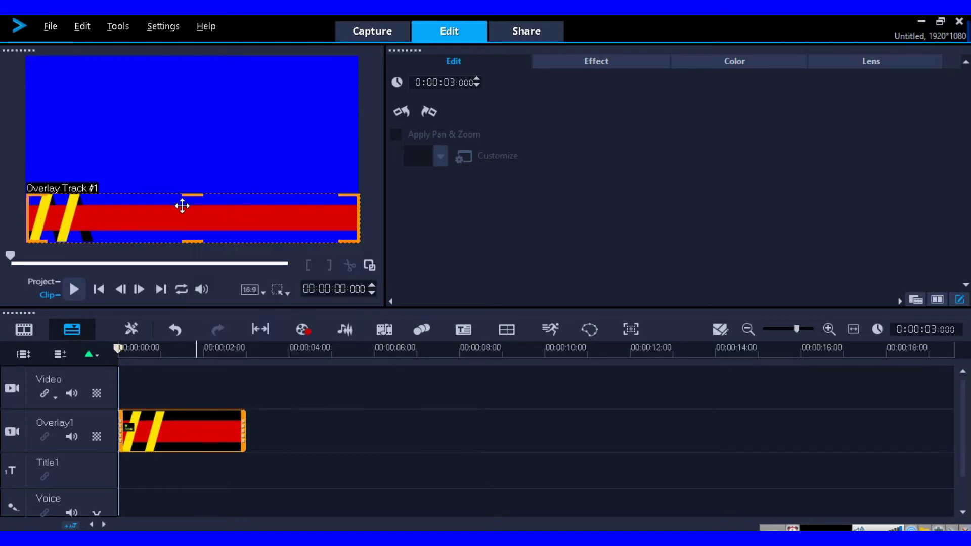
pyautogui.moveTo(188, 197); pyautogui.dragTo(191, 206)
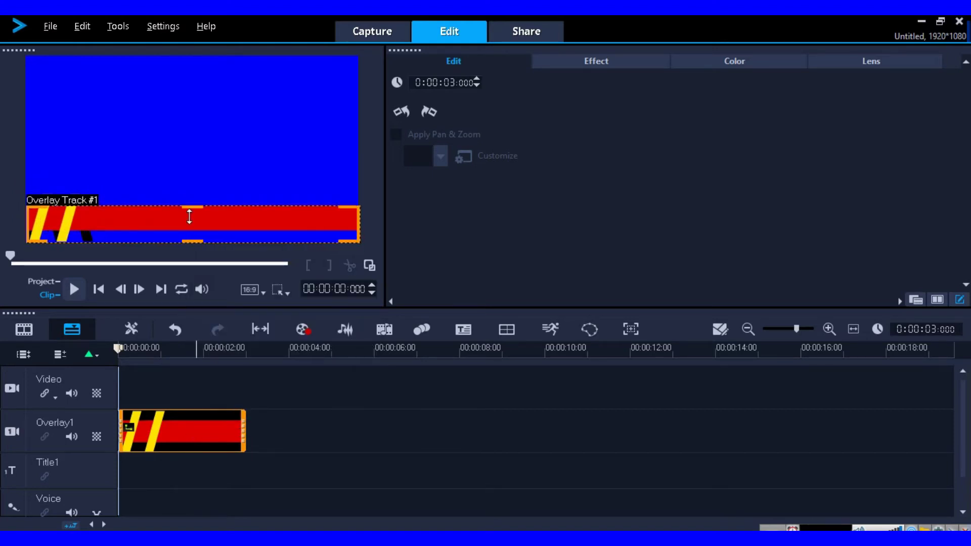
pyautogui.moveTo(193, 242); pyautogui.dragTo(219, 232)
pyautogui.click(335, 425)
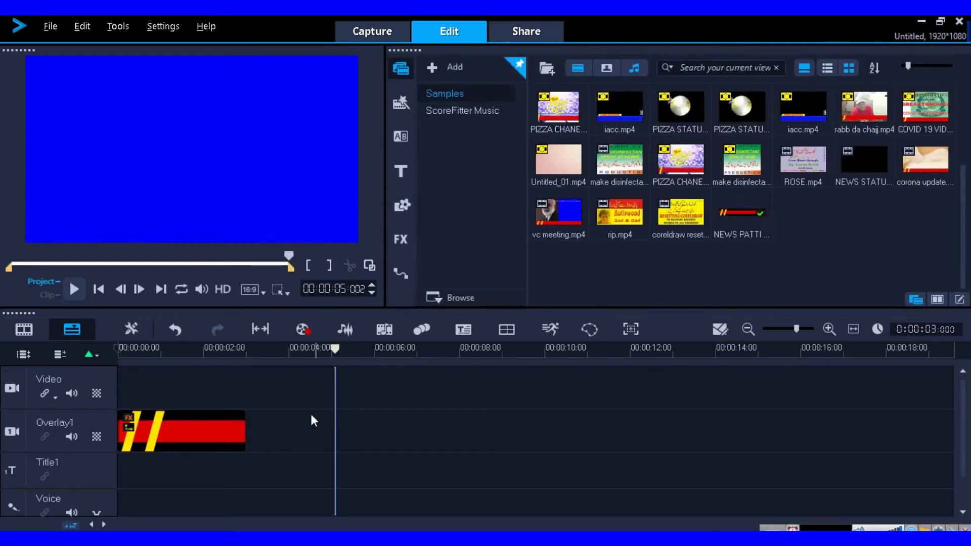
# Step: Switch the NEWS PATTI overlay back to scaling handles and shift the cropped banner down to the frame's bottom edge
pyautogui.click(217, 443)
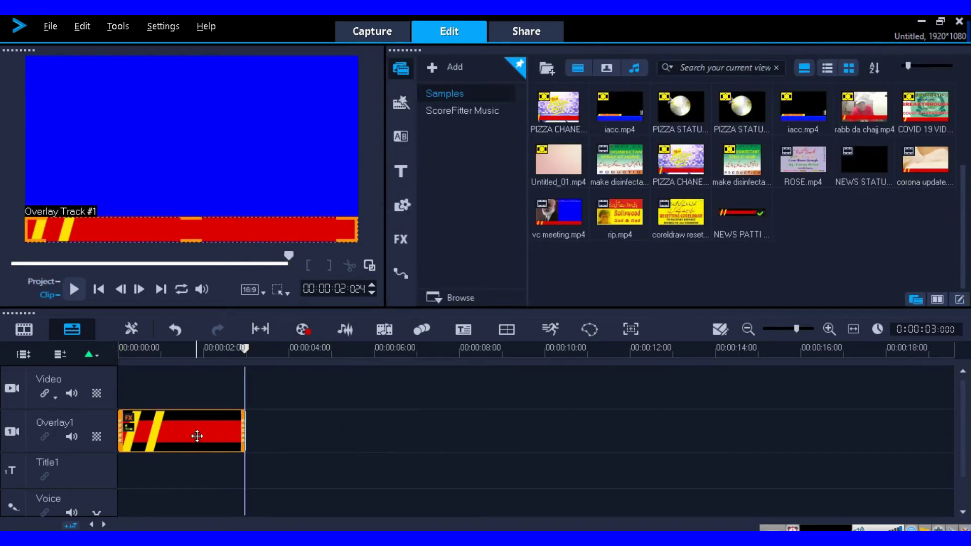
pyautogui.rightClick(197, 436)
pyautogui.click(278, 209)
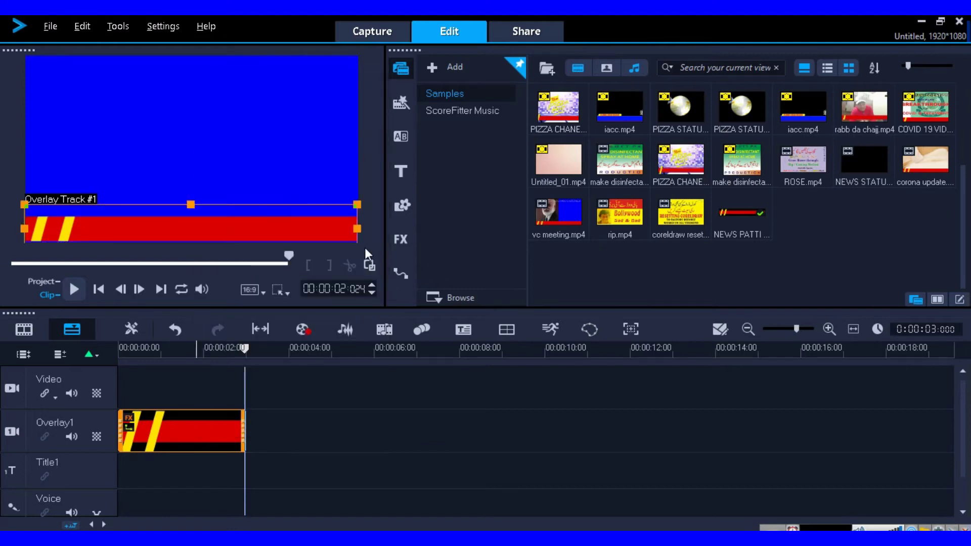
pyautogui.moveTo(206, 228); pyautogui.dragTo(207, 234)
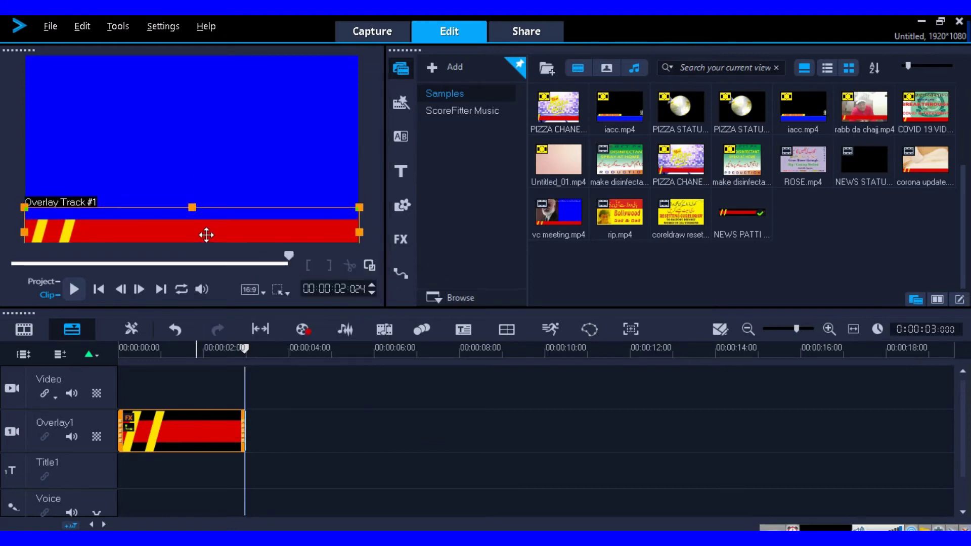
pyautogui.click(434, 450)
# Step: Extend the NEWS PATTI clip on the Overlay1 track to a duration of 17 seconds
pyautogui.click(195, 425)
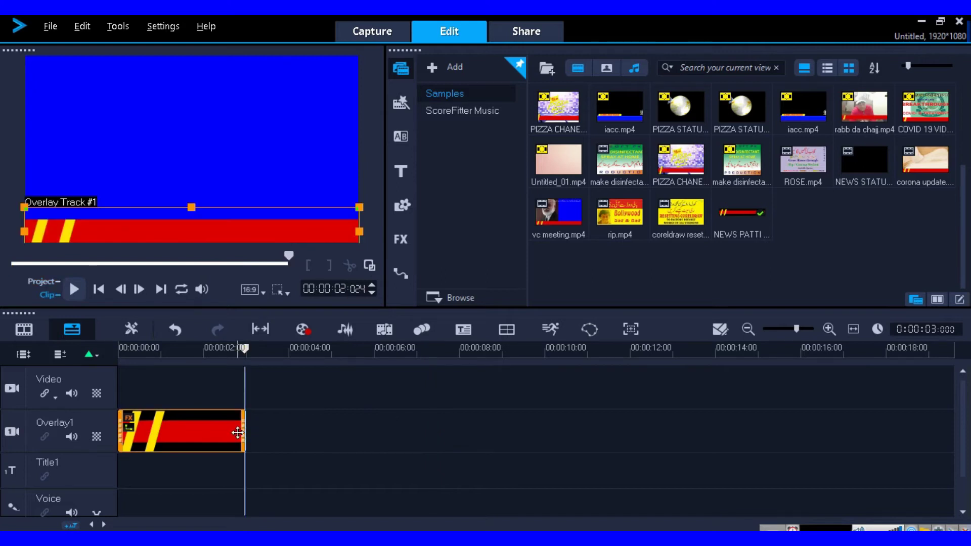
pyautogui.moveTo(244, 434); pyautogui.dragTo(842, 450)
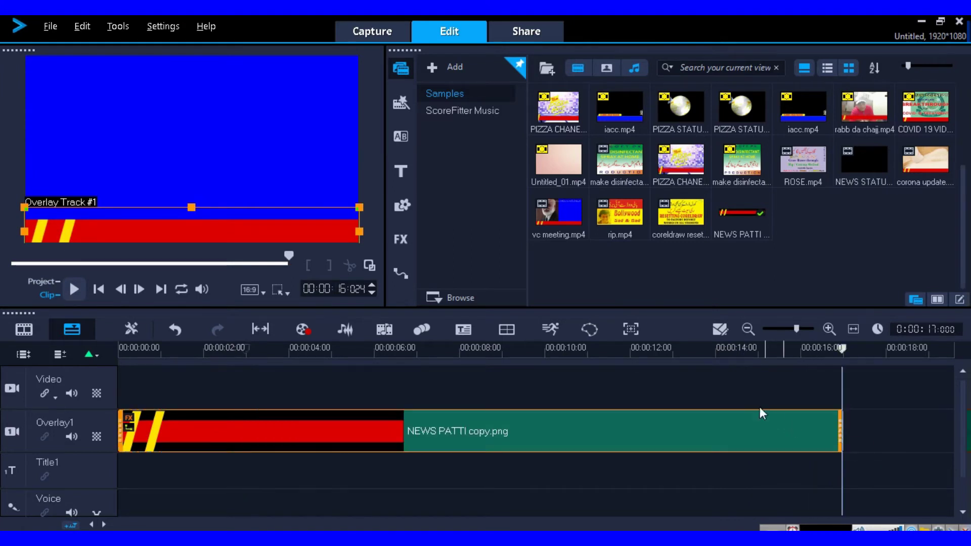
pyautogui.click(759, 408)
# Step: Insert the photo ddd copy (PNG) from the vdostdo folder at the start of the Video track
pyautogui.rightClick(295, 382)
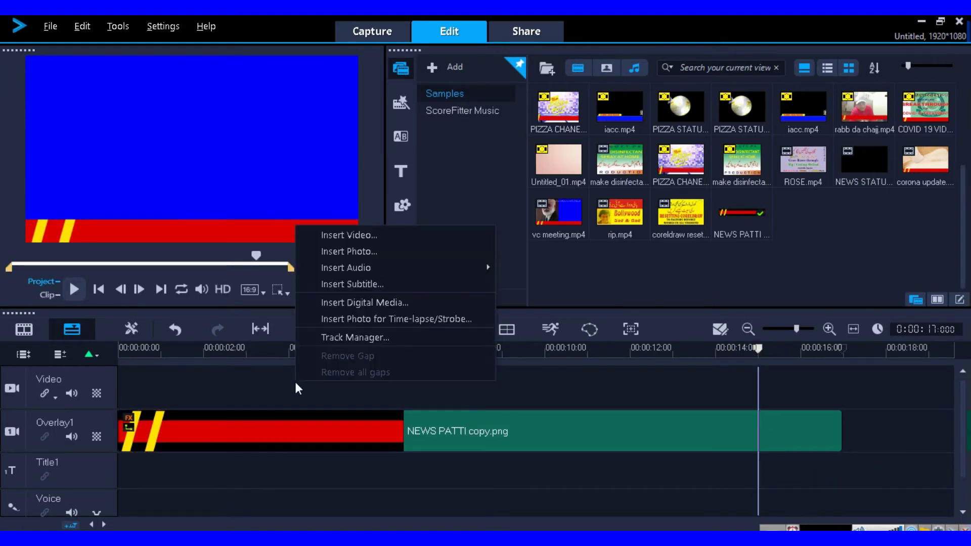
pyautogui.click(389, 252)
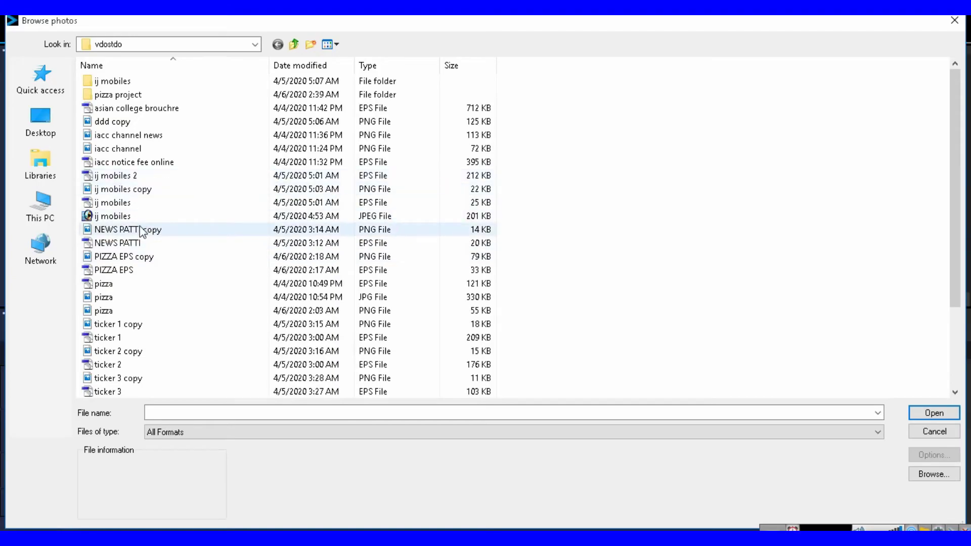
pyautogui.click(167, 216)
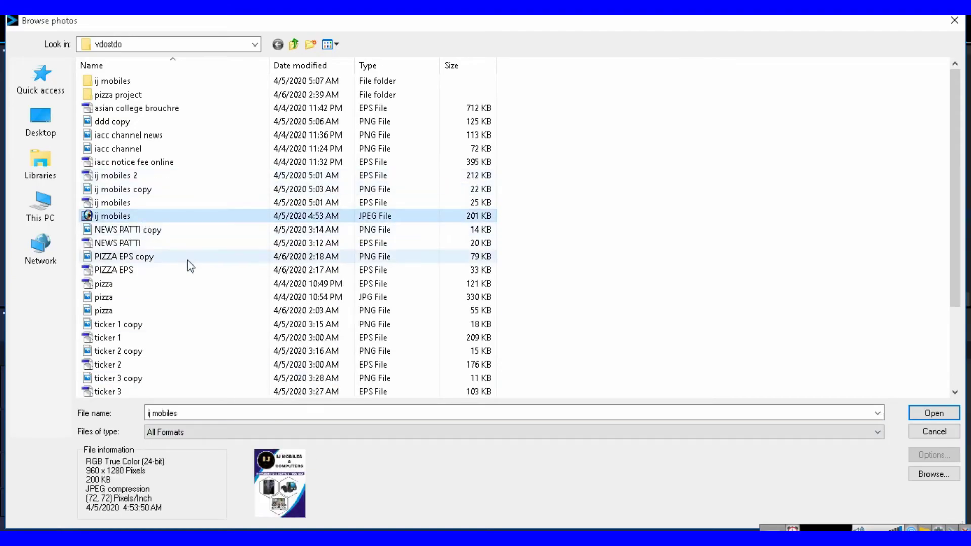
pyautogui.click(134, 230)
pyautogui.click(133, 245)
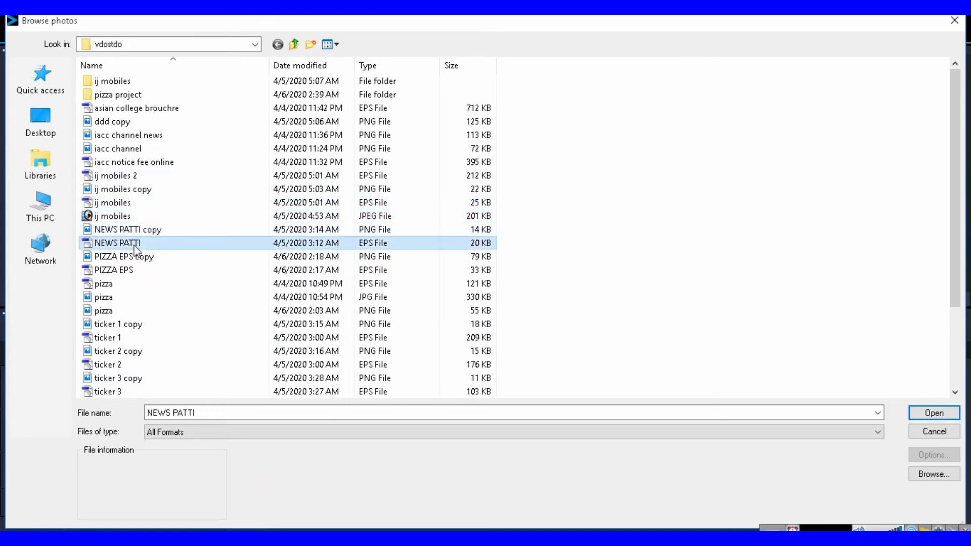
pyautogui.click(128, 149)
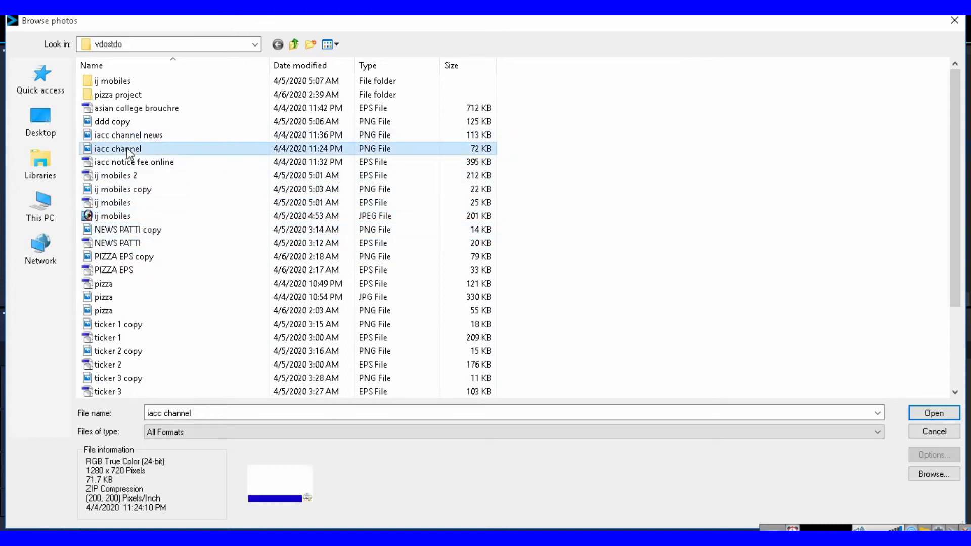
pyautogui.click(134, 136)
pyautogui.click(133, 123)
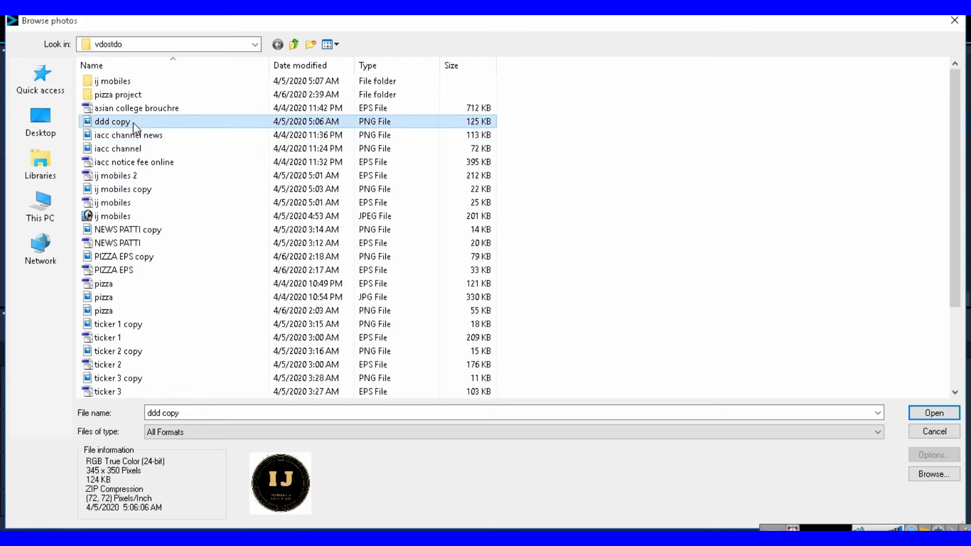
pyautogui.click(934, 414)
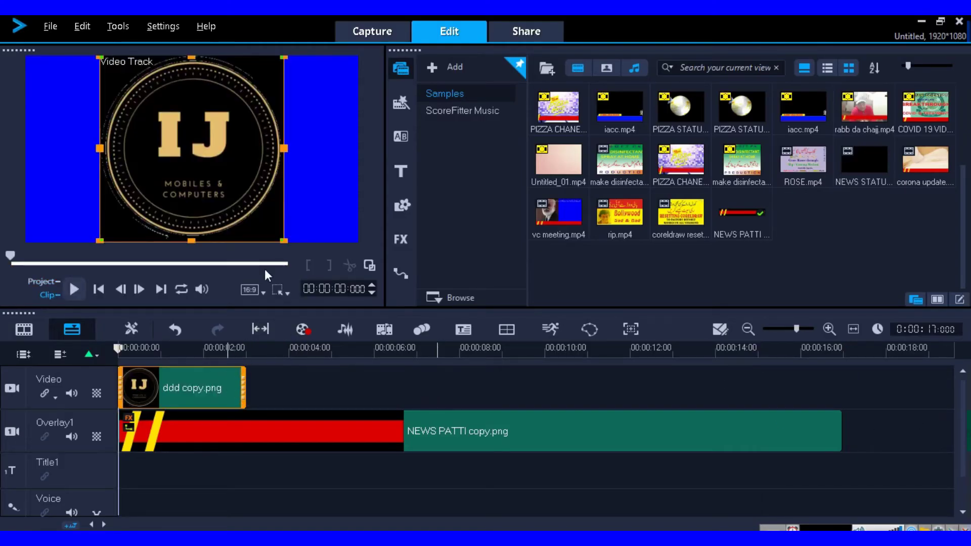
# Step: Scale the IJ logo photo down to a size of about 76 and place it at the top centre of the preview frame
pyautogui.moveTo(284, 239); pyautogui.dragTo(240, 186)
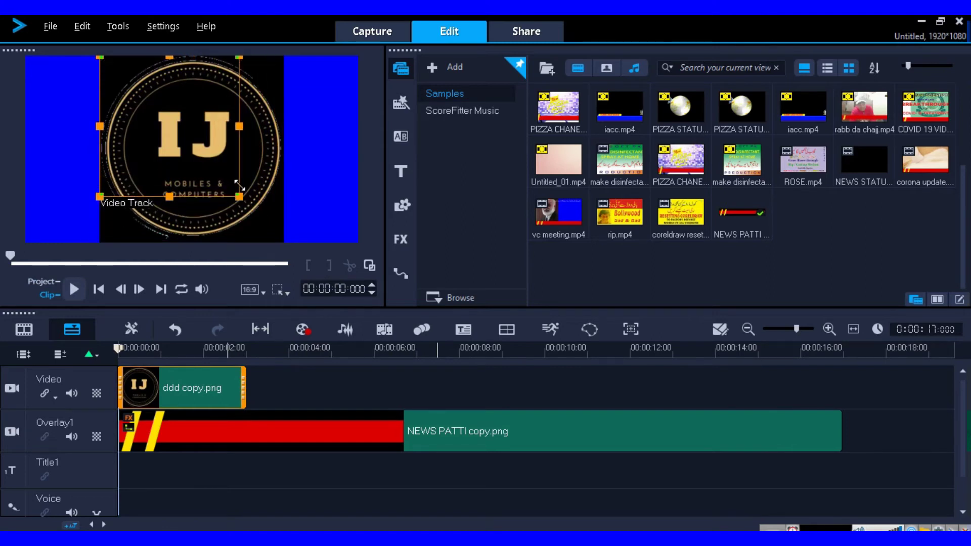
pyautogui.rightClick(204, 171)
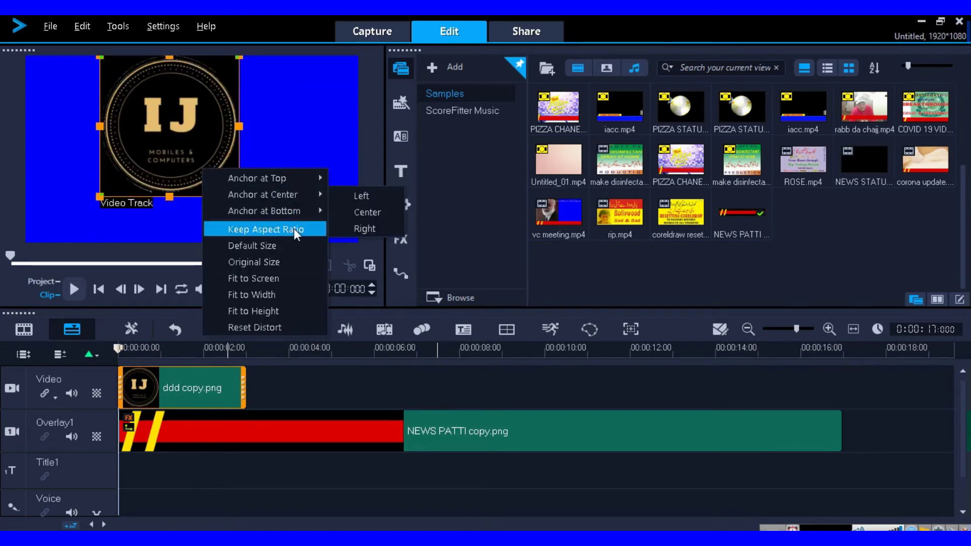
pyautogui.click(368, 212)
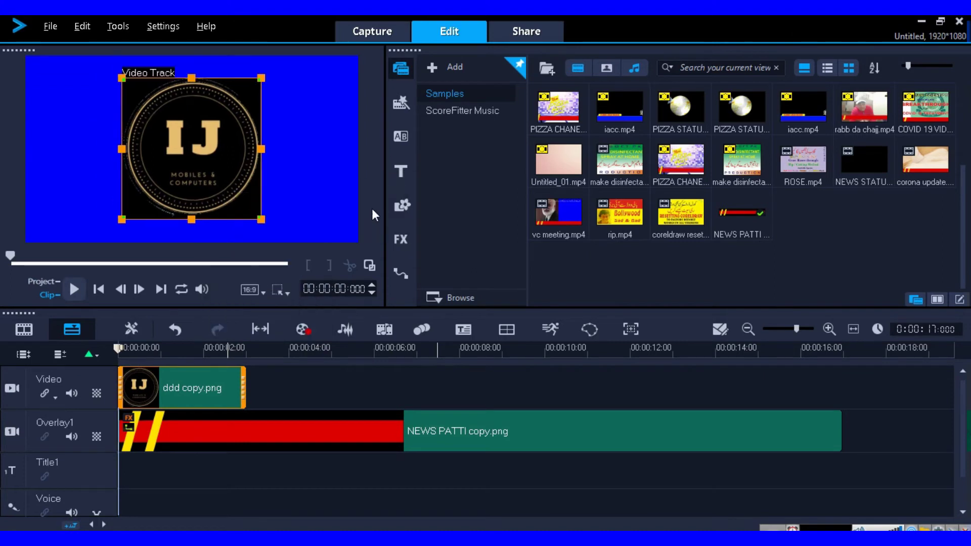
pyautogui.moveTo(200, 167); pyautogui.dragTo(198, 147)
pyautogui.rightClick(198, 150)
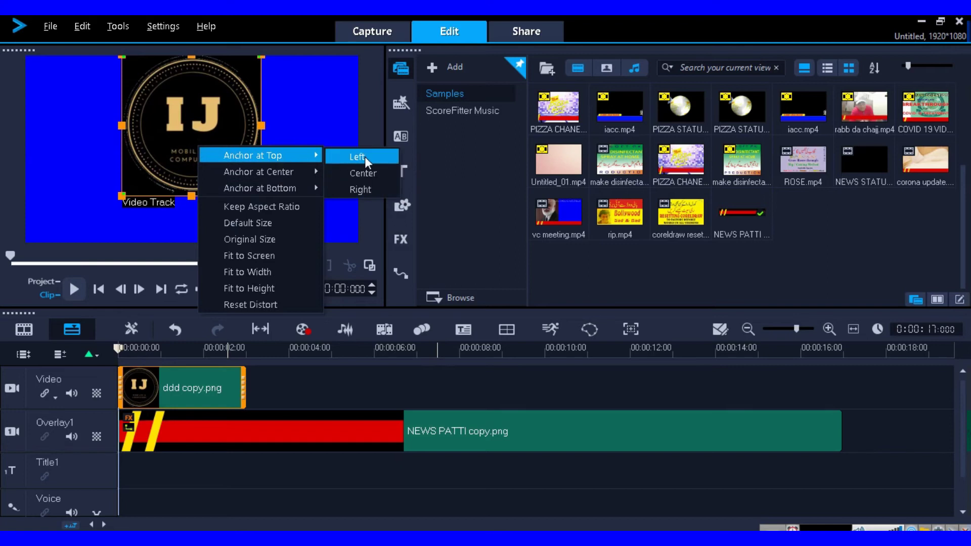
pyautogui.click(358, 168)
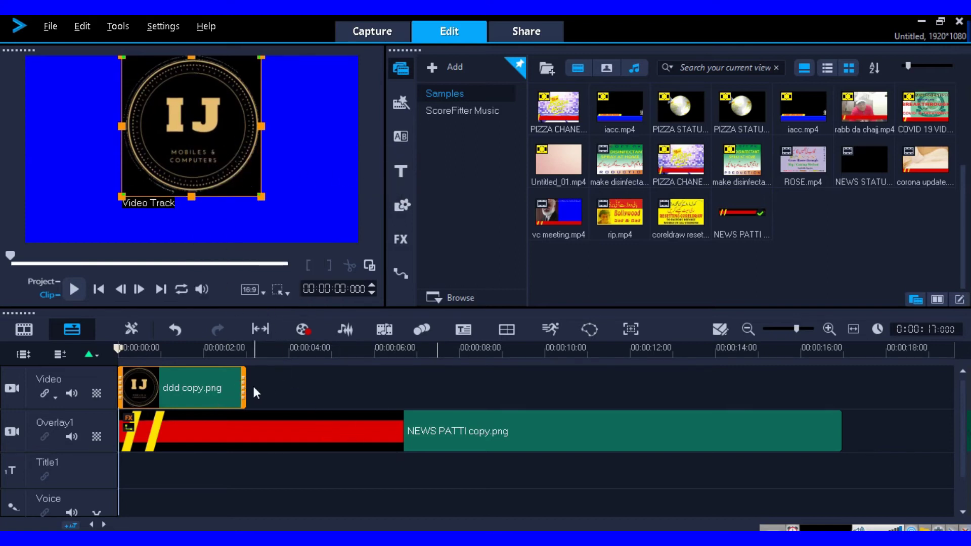
# Step: Extend the ddd copy clip to the end of the NEWS PATTI overlay at 17 seconds and open its Customize Motion settings
pyautogui.moveTo(247, 385); pyautogui.dragTo(842, 397)
pyautogui.rightClick(397, 395)
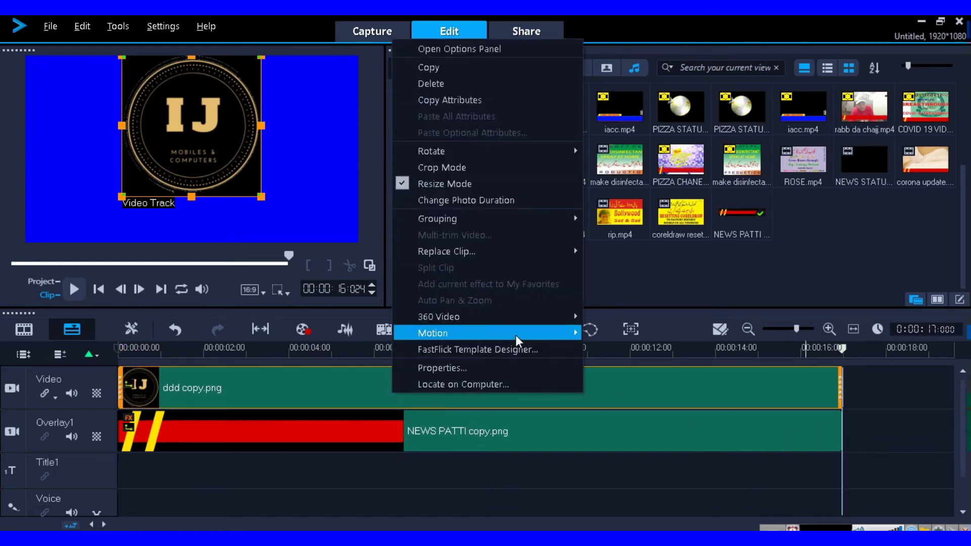
pyautogui.moveTo(567, 332)
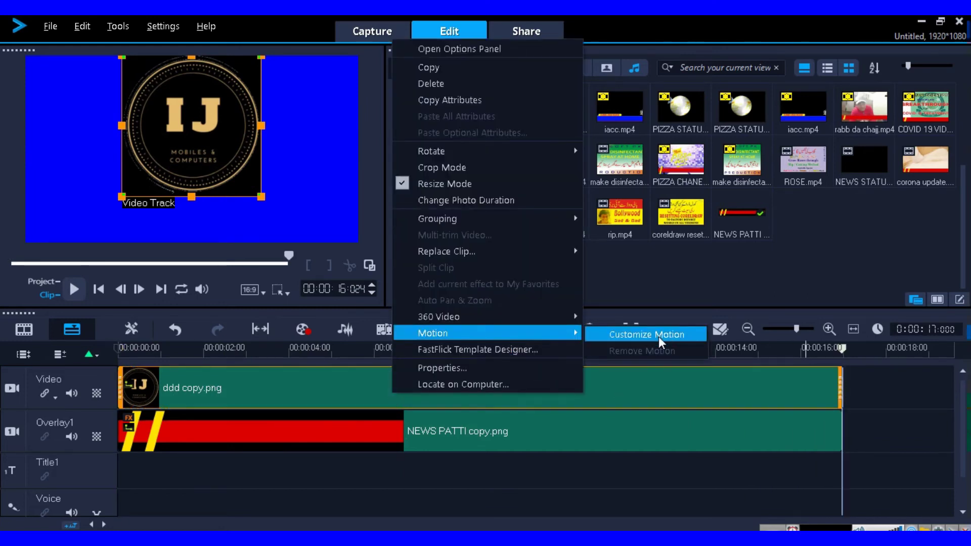
pyautogui.click(658, 336)
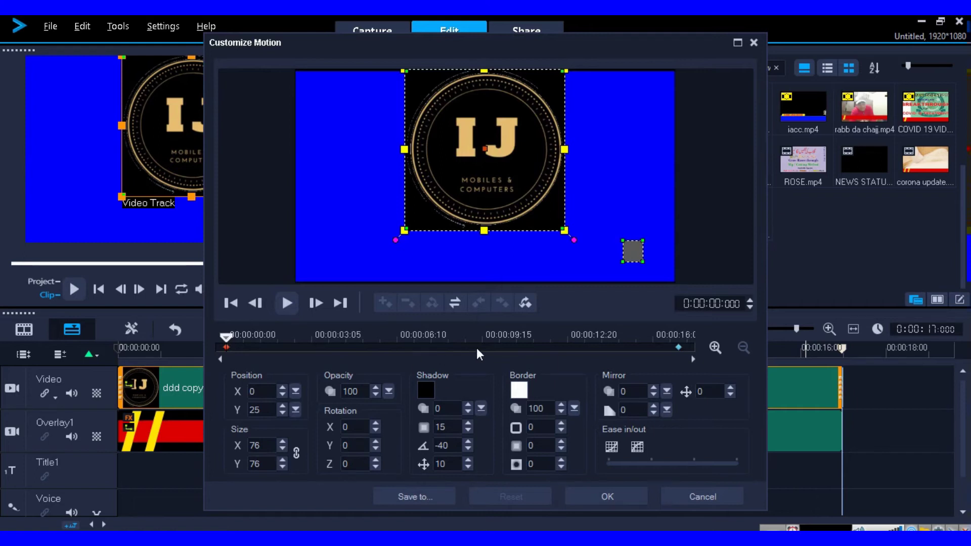
# Step: Add a motion keyframe at 0:00:04:014 and set its X, Y and Z rotation to 180
pyautogui.doubleClick(348, 348)
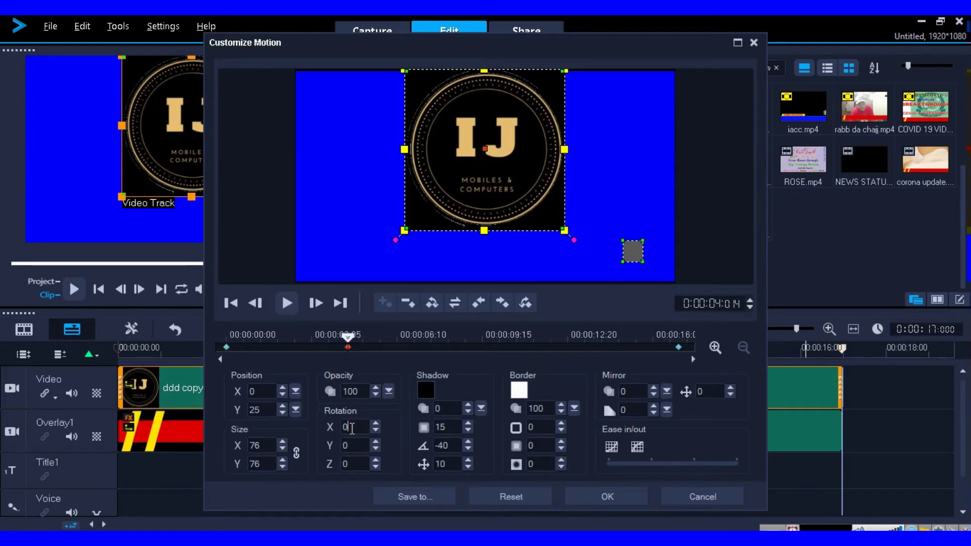
pyautogui.write('181')
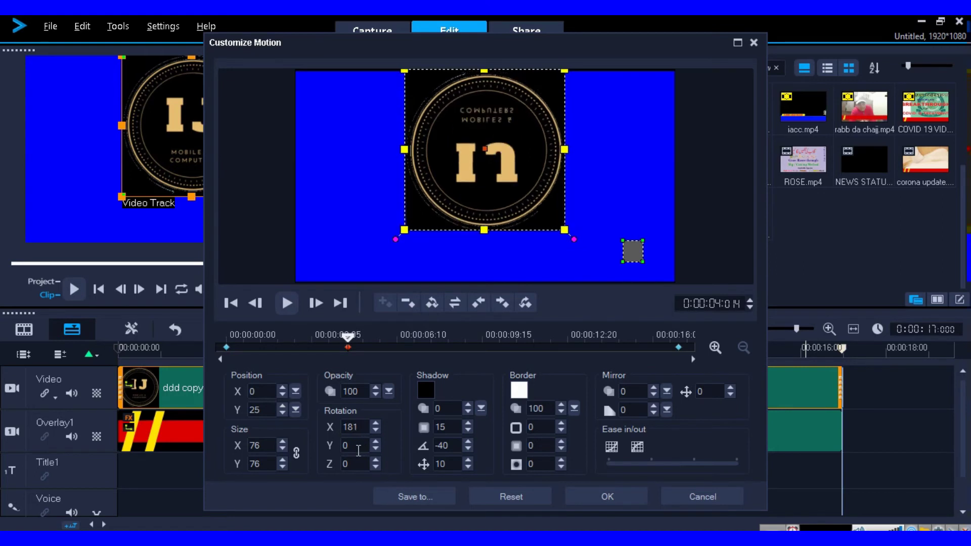
pyautogui.press('BackSpace')
pyautogui.write('0')
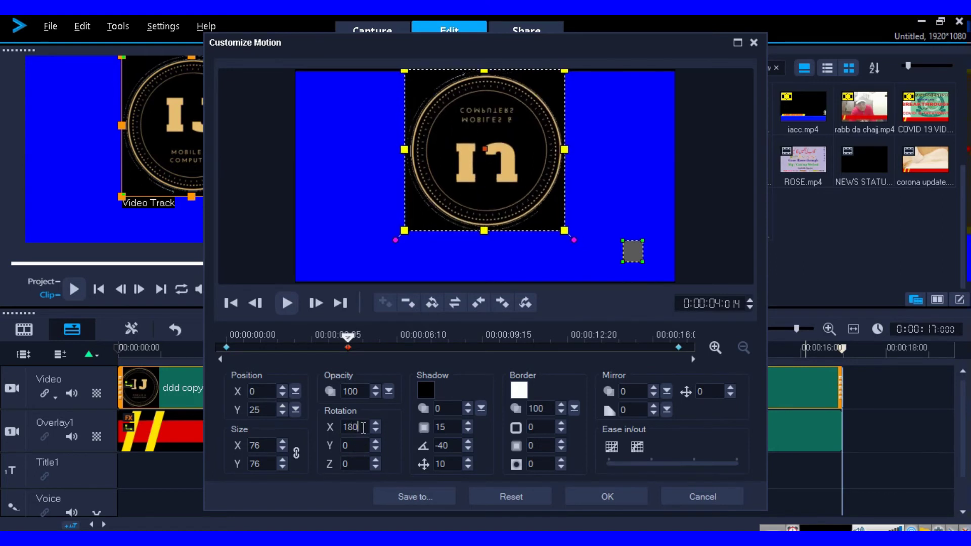
pyautogui.write('180')
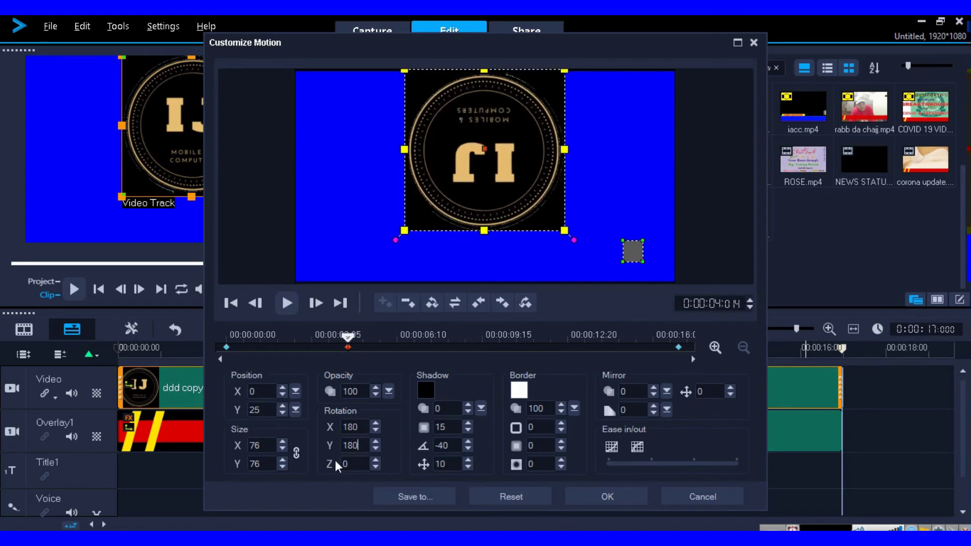
pyautogui.write('180')
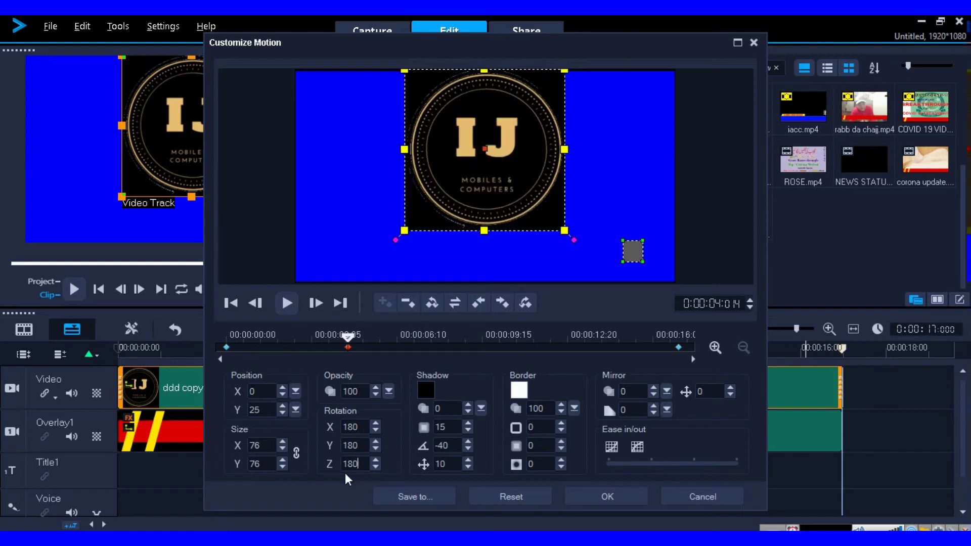
# Step: Add a motion keyframe at 0:00:09:000 and set its X, Y and Z rotation to 0
pyautogui.click(466, 347)
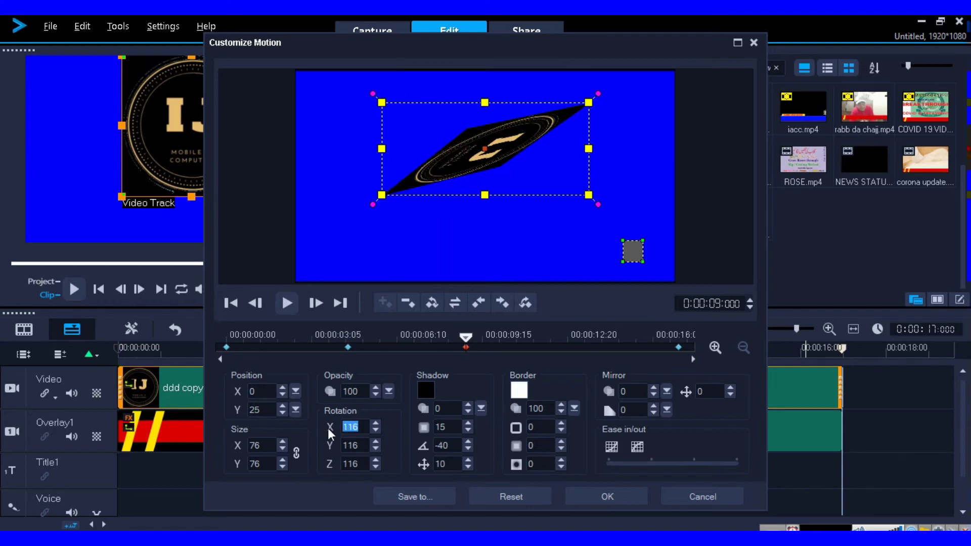
pyautogui.write('0')
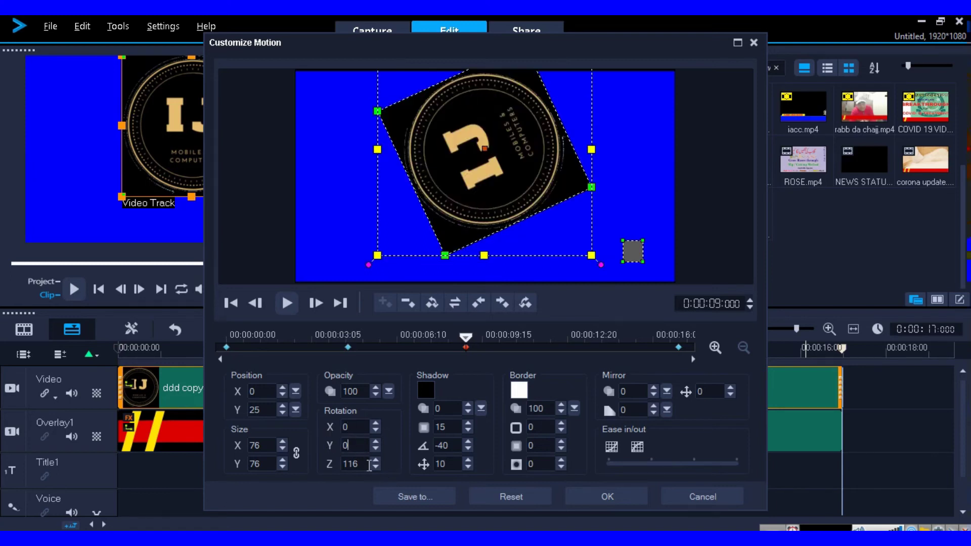
pyautogui.write('0')
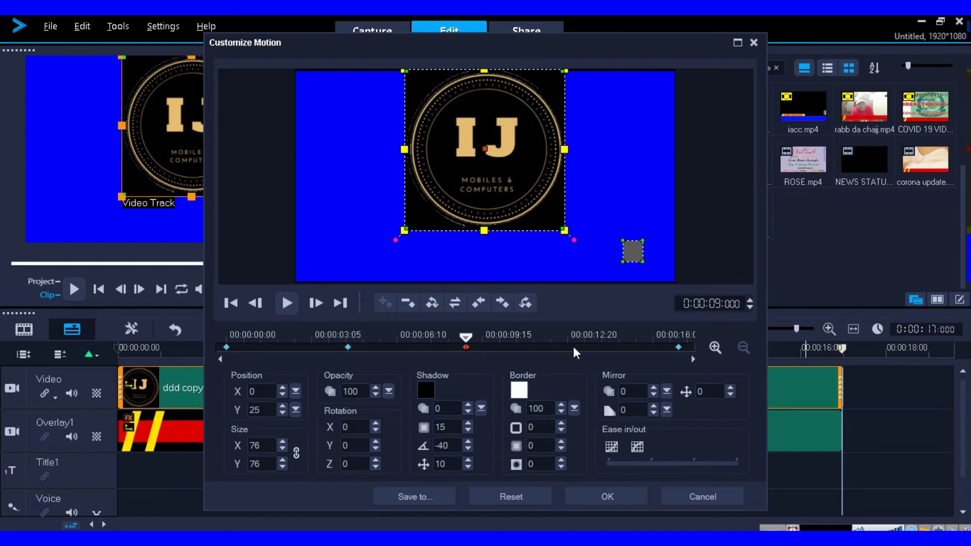
# Step: Add a motion keyframe at 0:00:13:000 with X, Y and Z rotation of 180, and apply the custom motion to the logo clip
pyautogui.write('180')
pyautogui.press('Tab')
pyautogui.write('180')
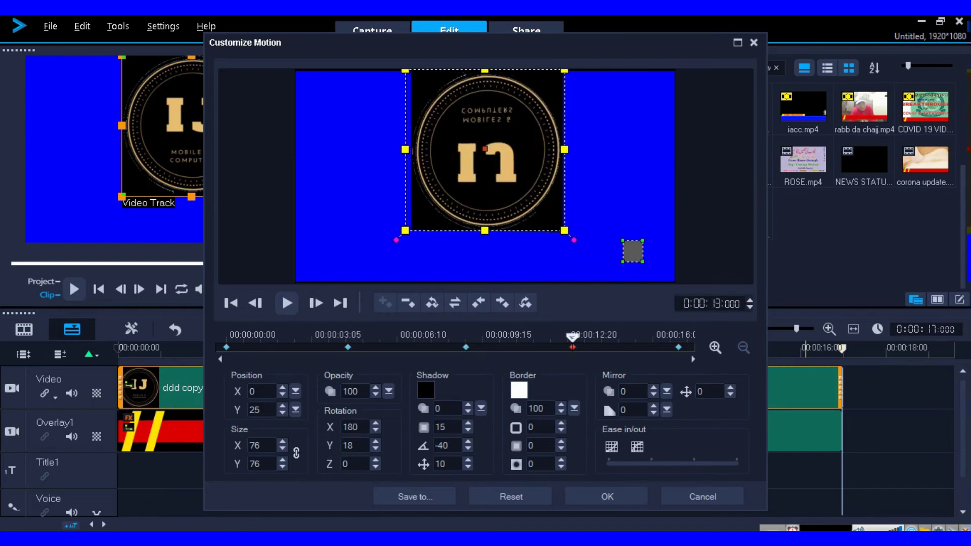
pyautogui.write('180')
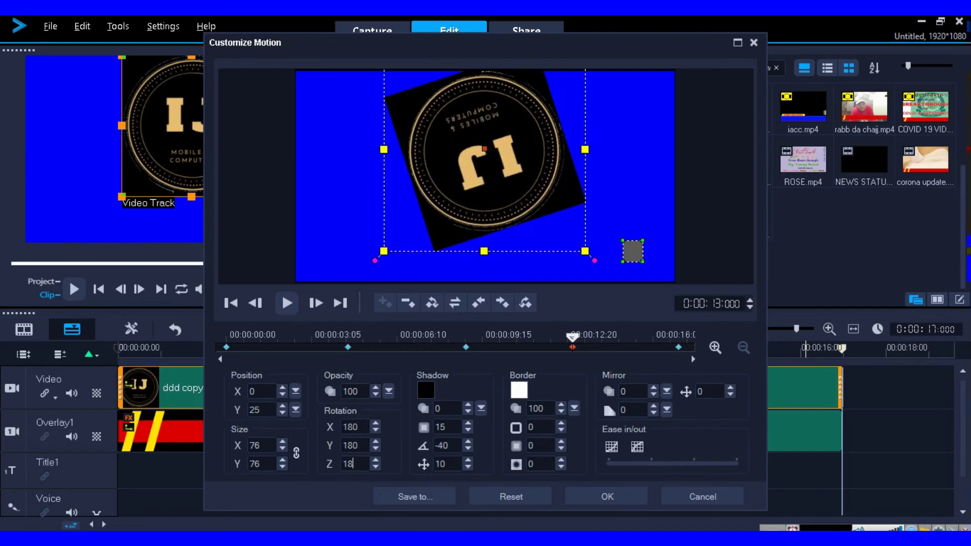
pyautogui.click(678, 347)
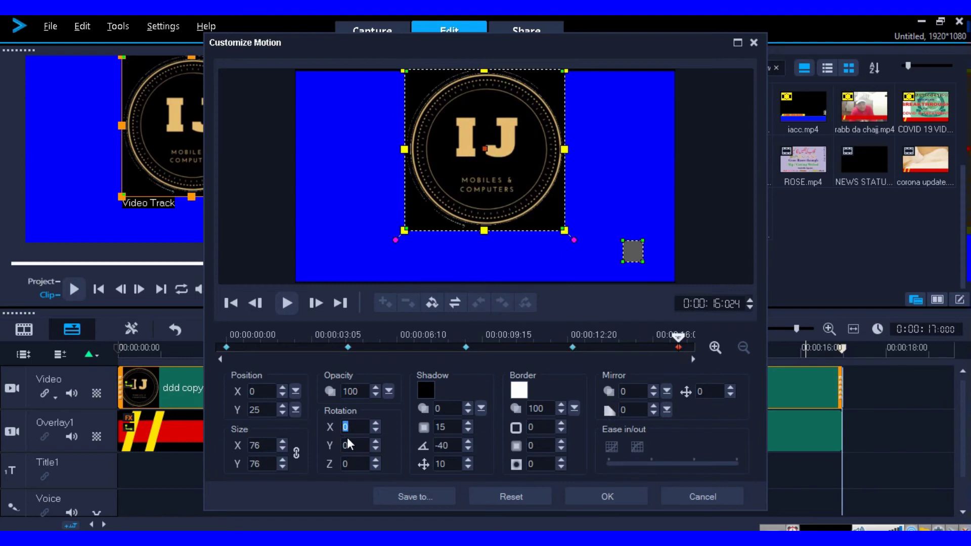
pyautogui.click(584, 492)
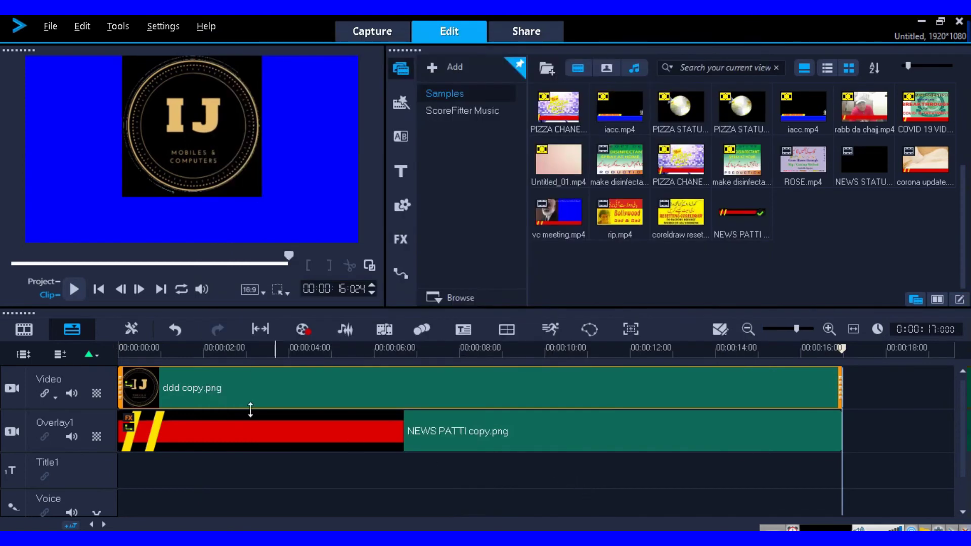
# Step: Play back the whole project to check the rotating logo above the red banner
pyautogui.click(51, 283)
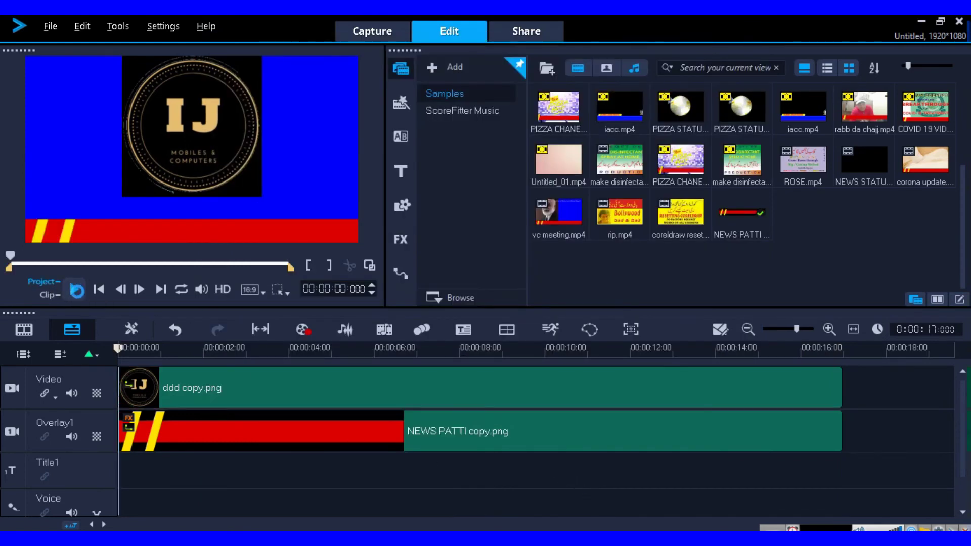
pyautogui.press('space')
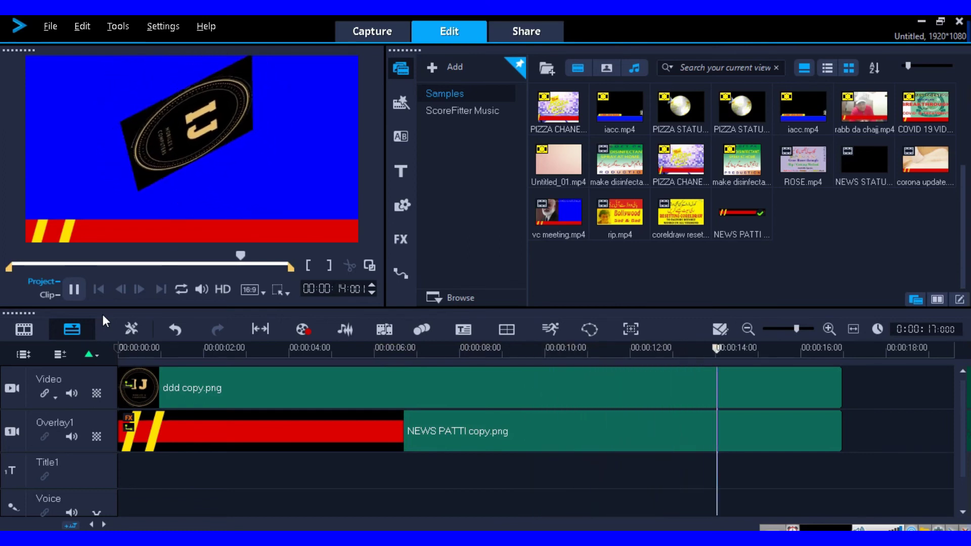
pyautogui.click(74, 291)
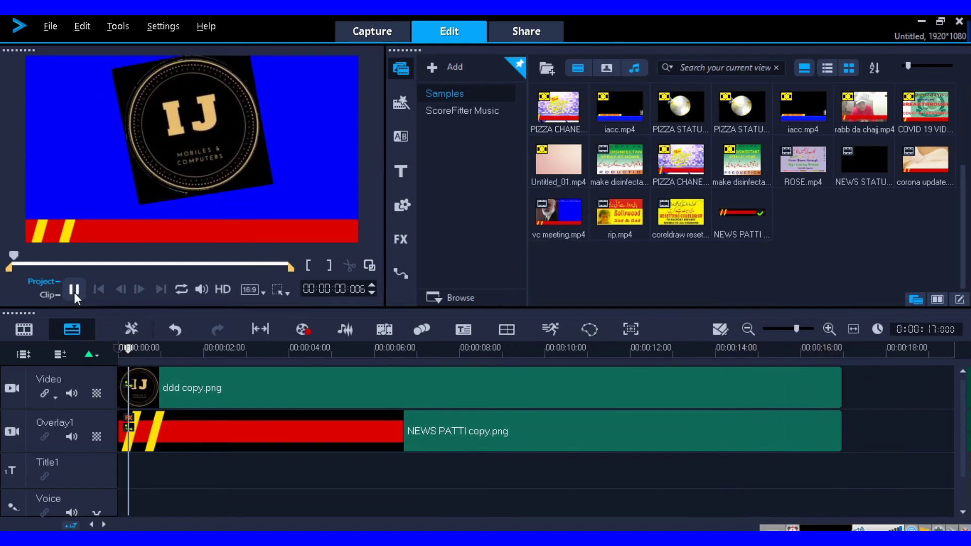
# Step: Render the project as an MPEG-4 video (1920 x 1080, 25p, 15Mbps) named sample on the desktop
pyautogui.click(531, 33)
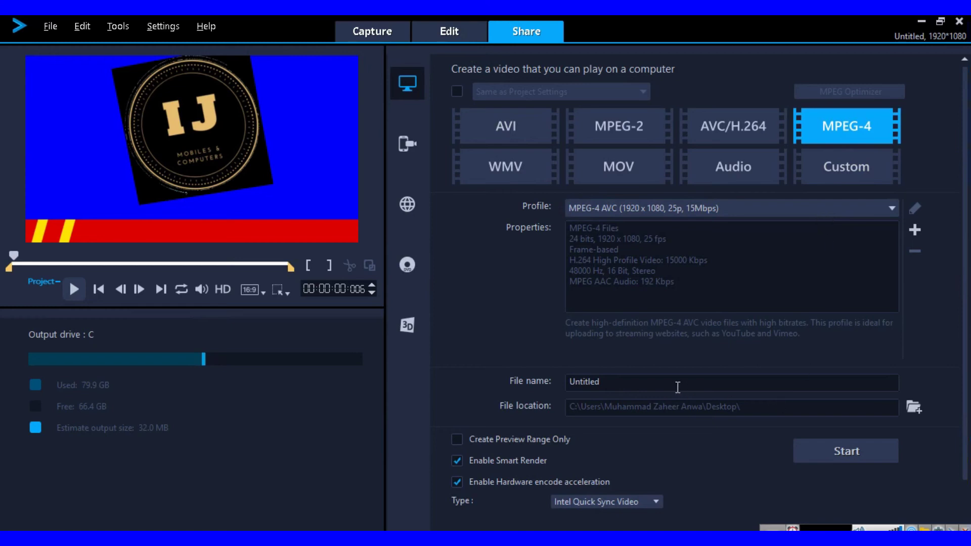
pyautogui.click(668, 382)
pyautogui.write('samle')
pyautogui.press('BackSpace')
pyautogui.press('BackSpace')
pyautogui.write('ple')
pyautogui.click(842, 458)
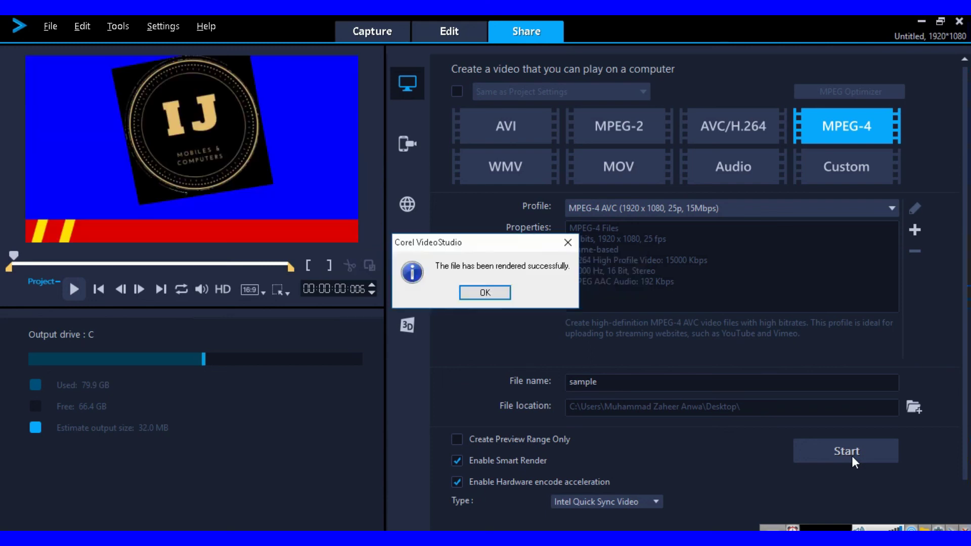
pyautogui.click(483, 294)
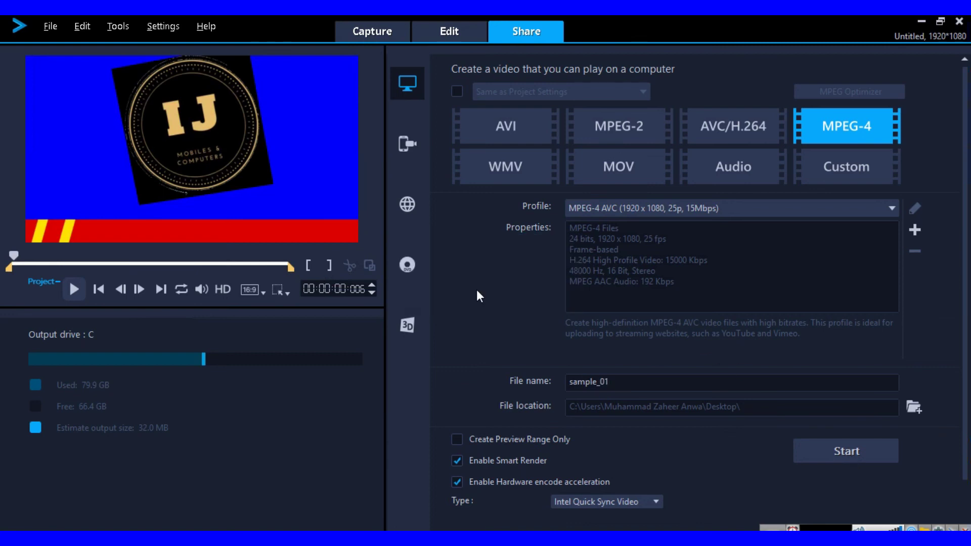
# Step: Play the rendered sample video from the desktop in VLC media player and close the player
pyautogui.press('super+d')
pyautogui.click(291, 200)
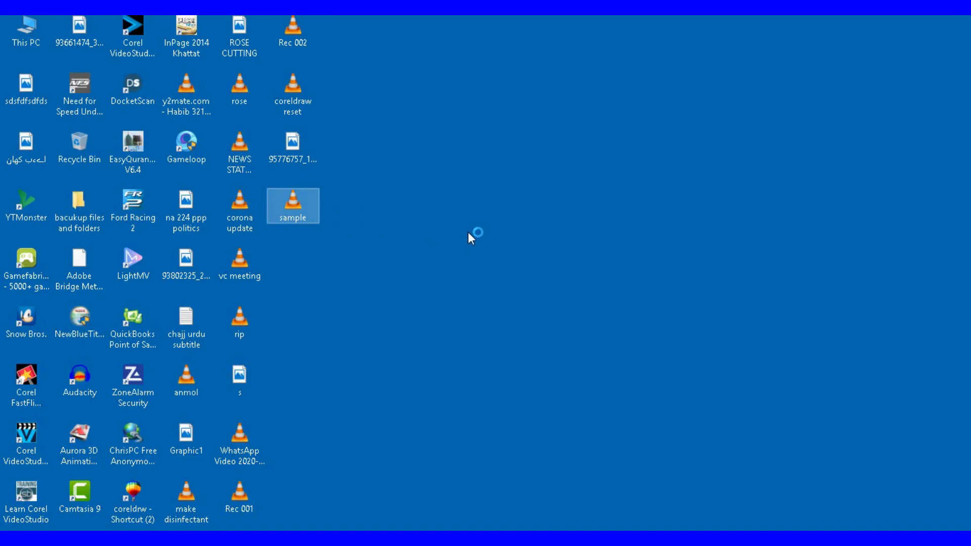
pyautogui.press('Return')
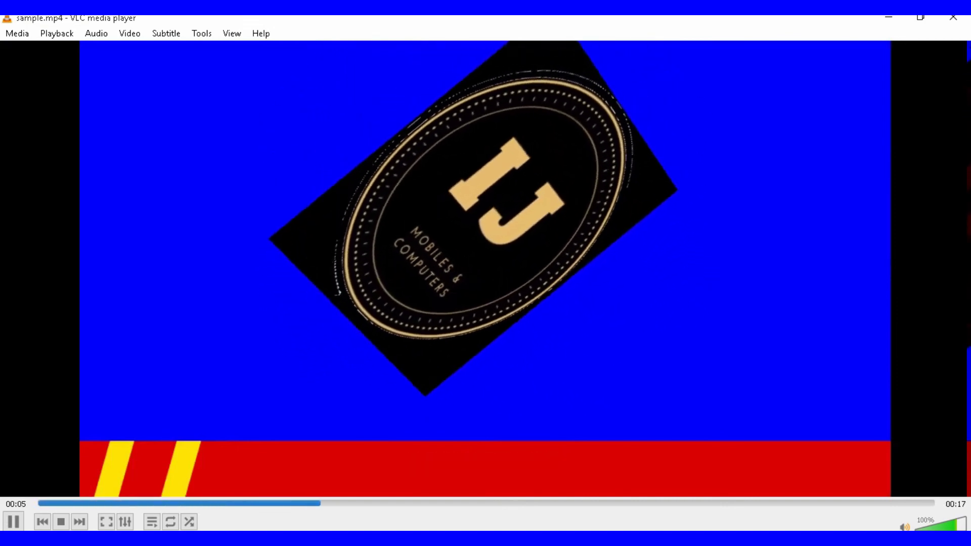
pyautogui.click(963, 21)
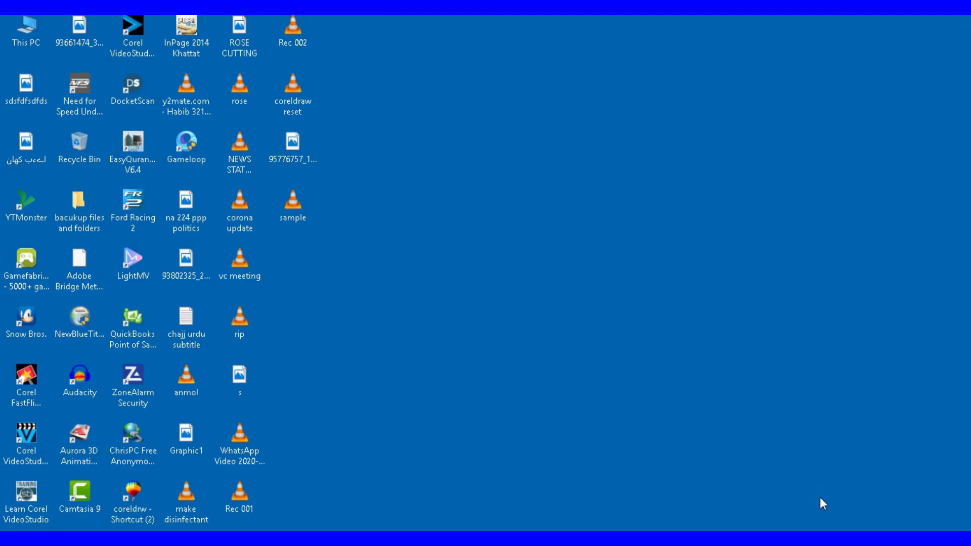